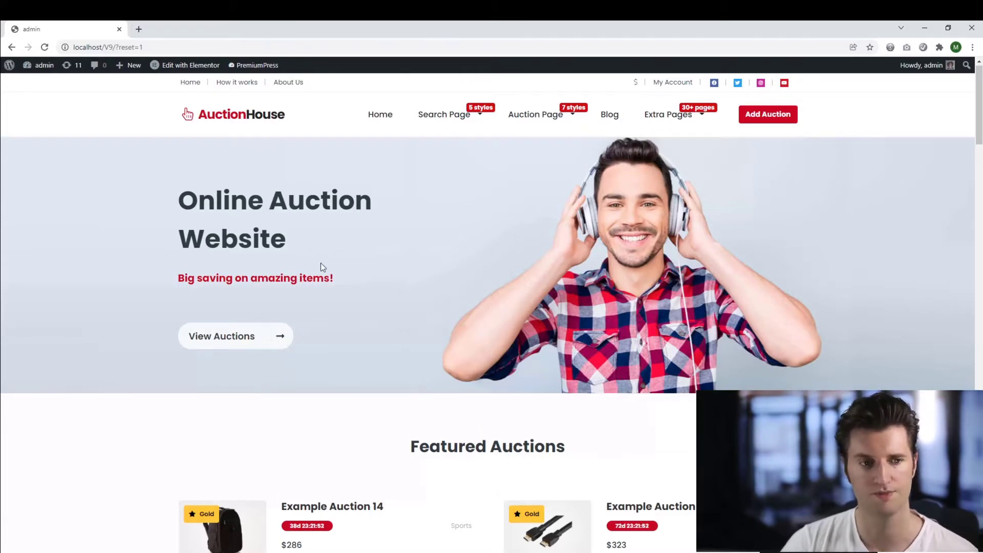
Open the PremiumPress Auction Settings overview from the WordPress admin sidebar
scroll(321, 262, "down", 1)
scroll(322, 250, "up", 1)
mouse_move(44, 65)
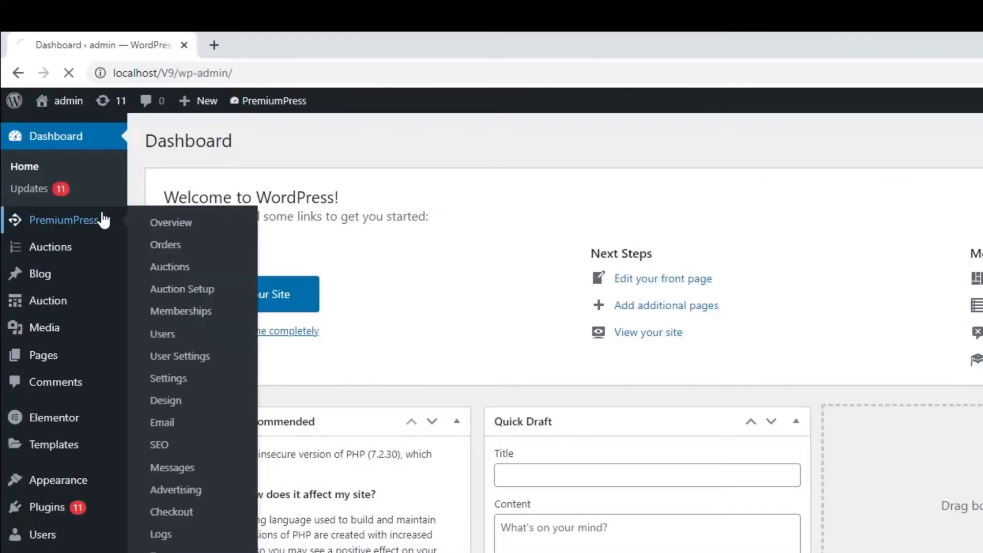
left_click(99, 220)
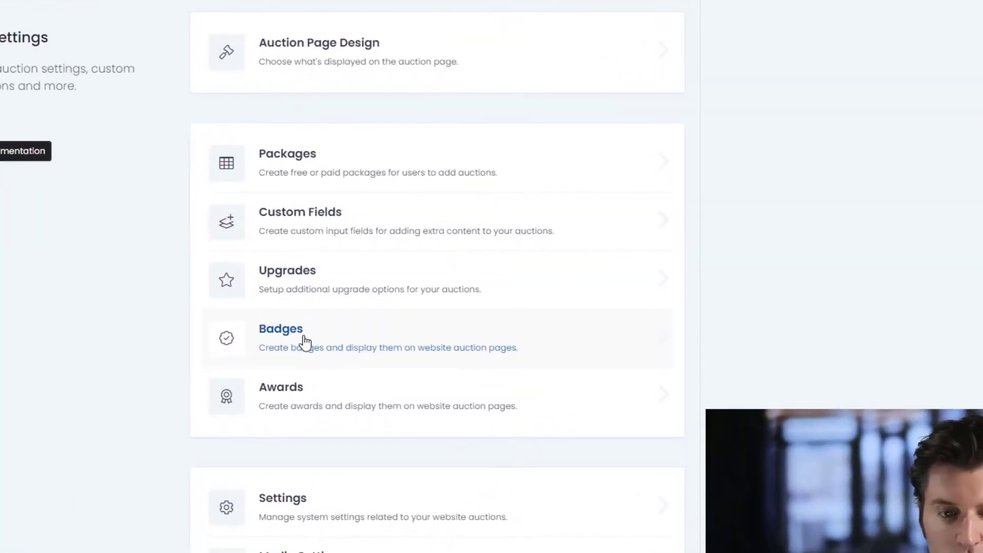
Review the Gold, Verified, Awesome and Happy Xmas badge cards, then open the live site in a new tab
left_click(305, 340)
scroll(311, 271, "down", 3)
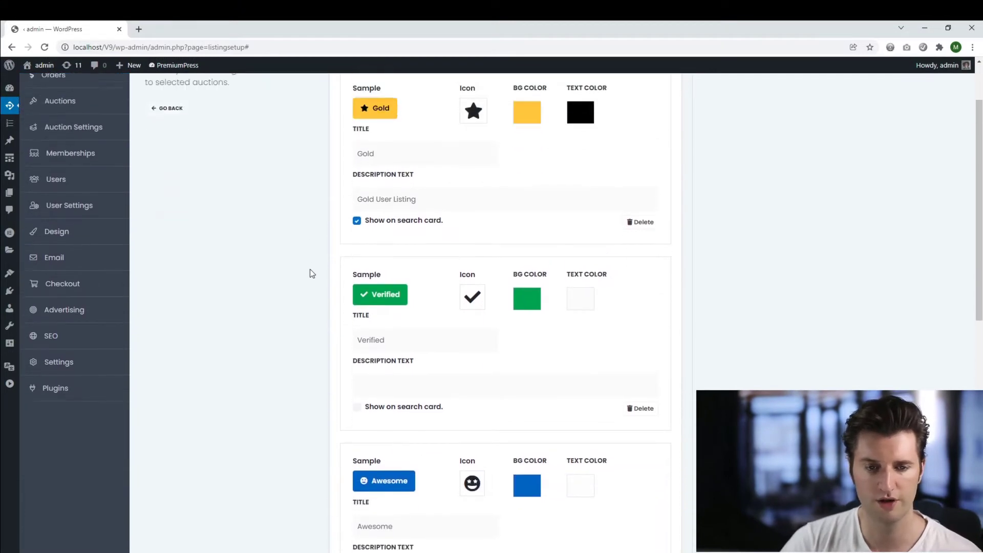
scroll(310, 269, "up", 2)
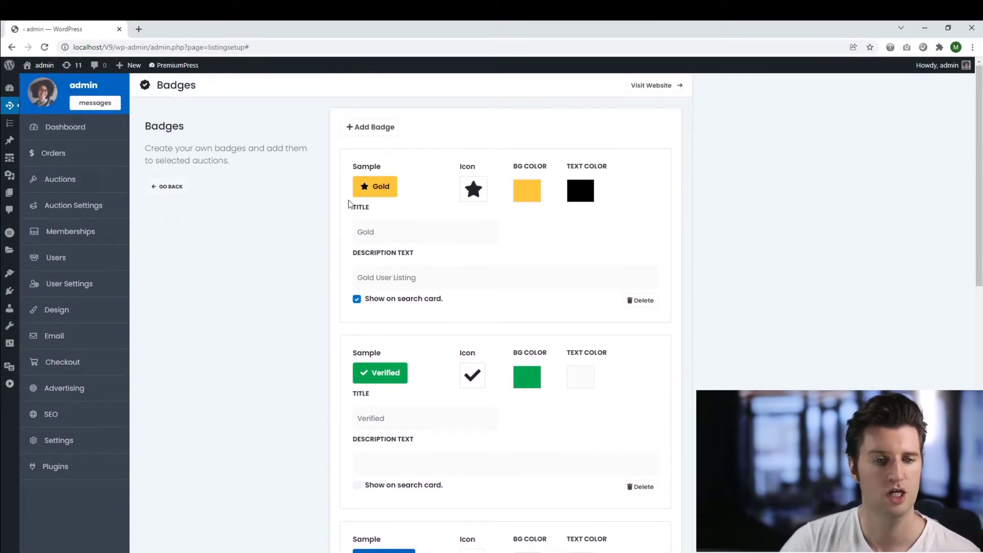
scroll(440, 317, "down", 2)
scroll(443, 329, "down", 6)
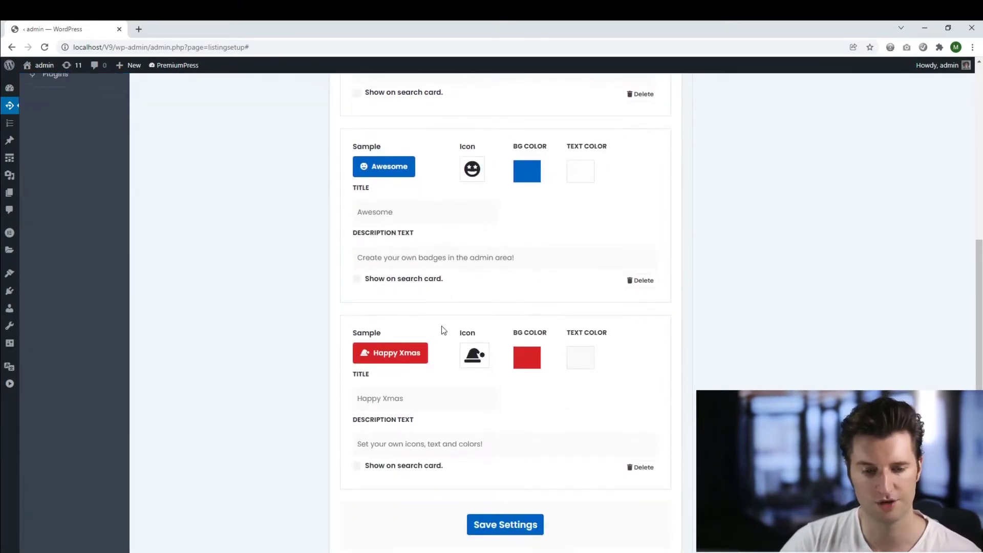
scroll(435, 341, "up", 2)
scroll(433, 338, "up", 6)
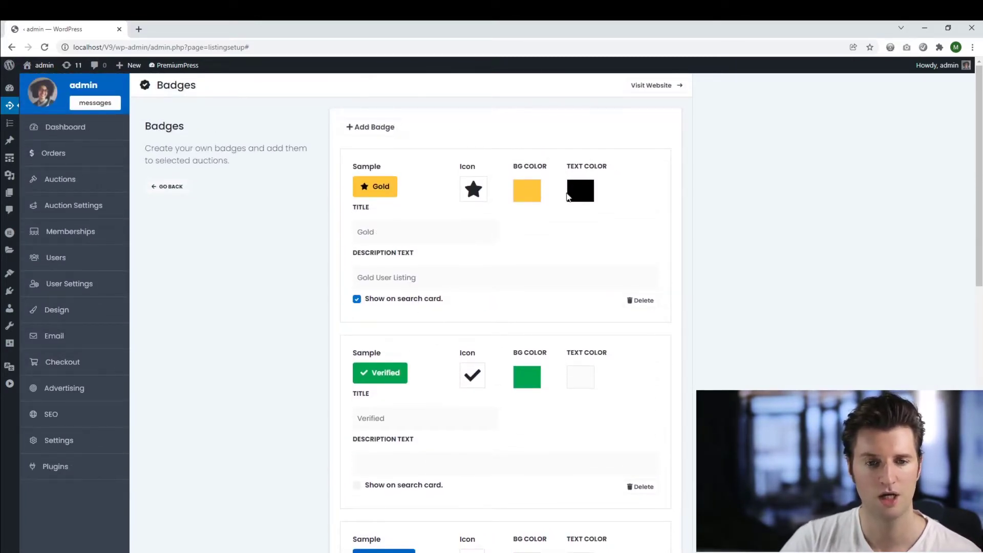
left_click(646, 89)
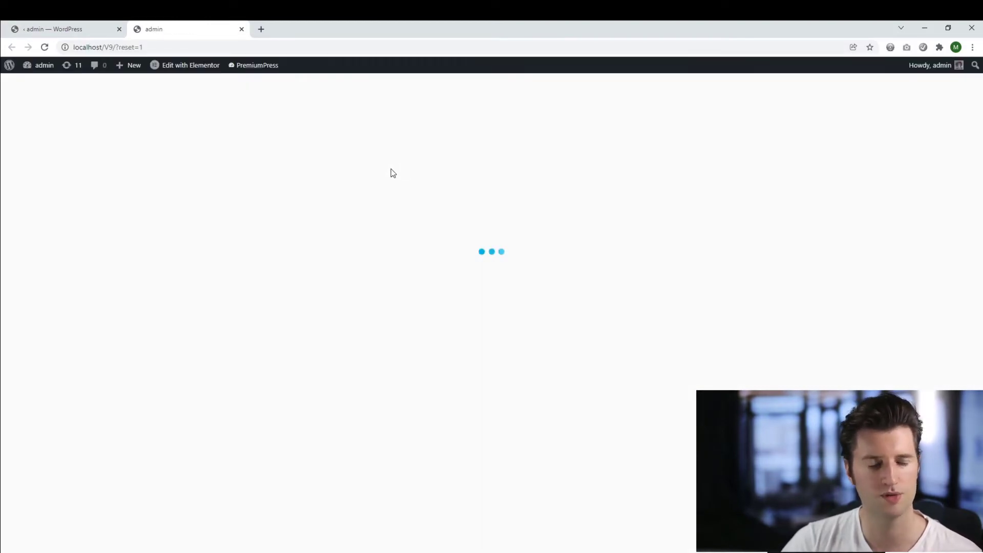
Open the Style 5 search results page, where auction cards show the Gold badge
scroll(182, 342, "down", 3)
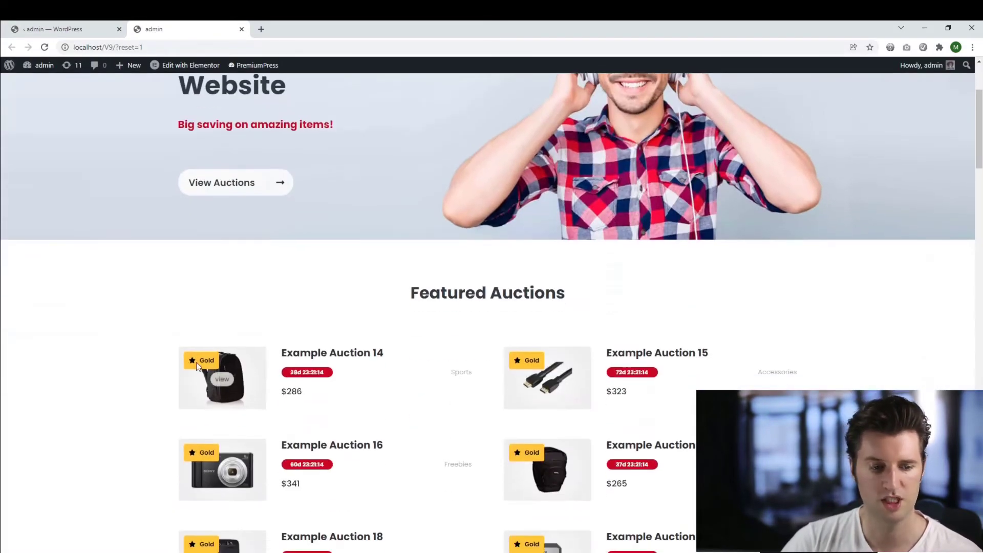
scroll(190, 355, "up", 2)
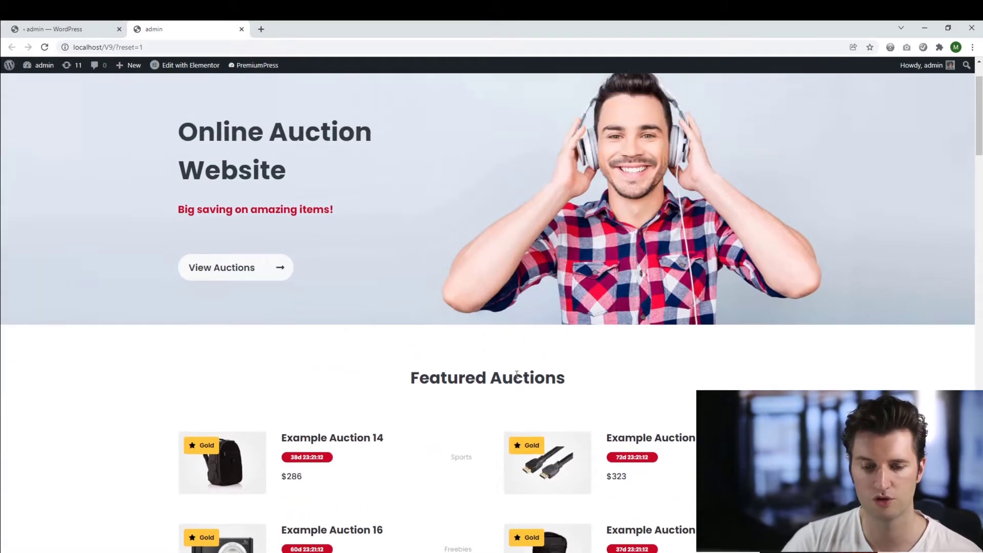
scroll(191, 356, "down", 2)
scroll(191, 356, "up", 4)
mouse_move(444, 114)
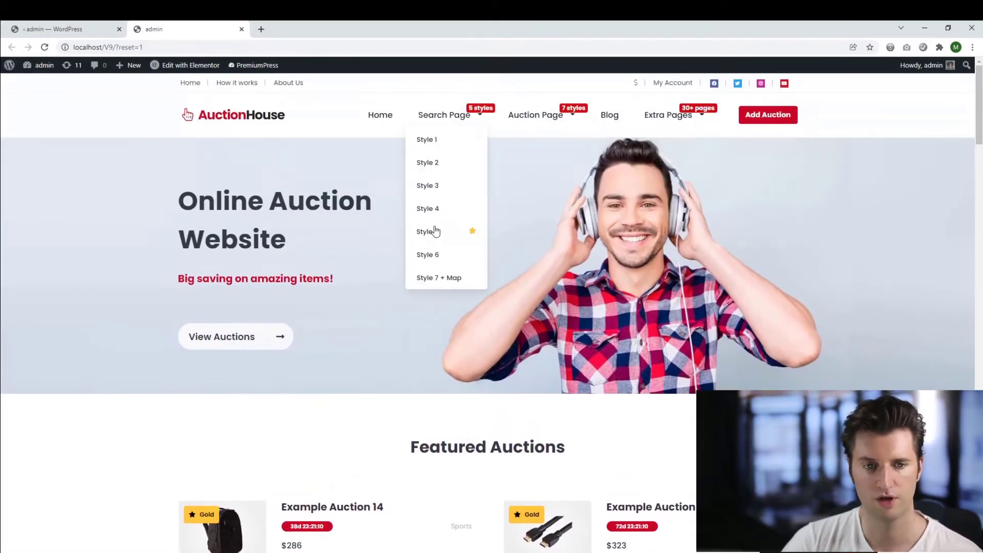
left_click(472, 234)
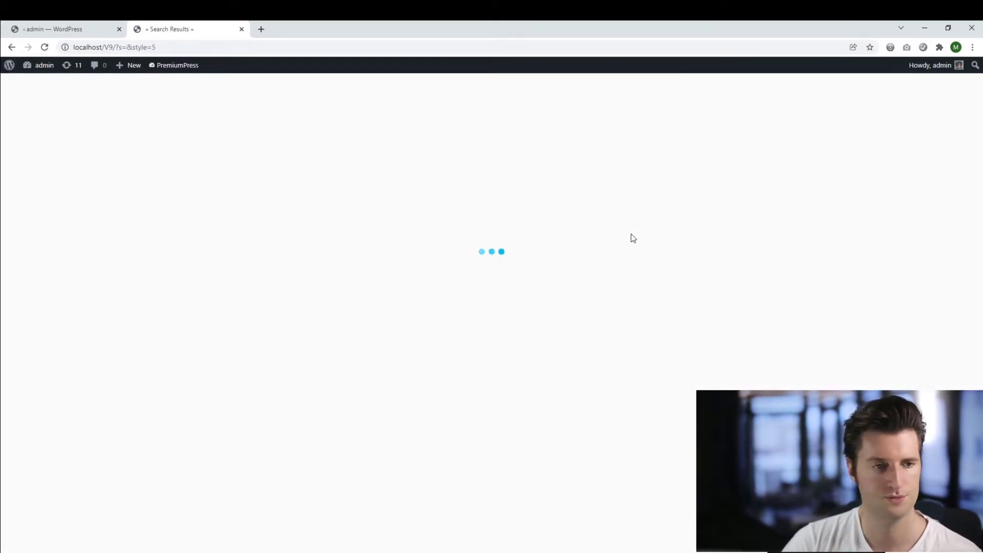
Compare the Badges settings tab against the Style 5 search results
left_click(126, 26)
left_click(192, 32)
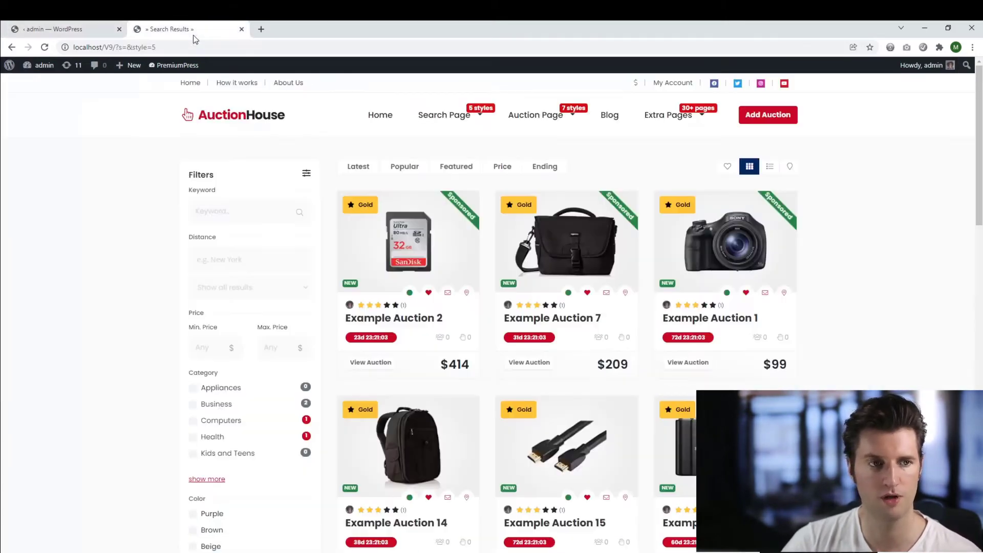
scroll(628, 441, "down", 2)
scroll(628, 441, "up", 2)
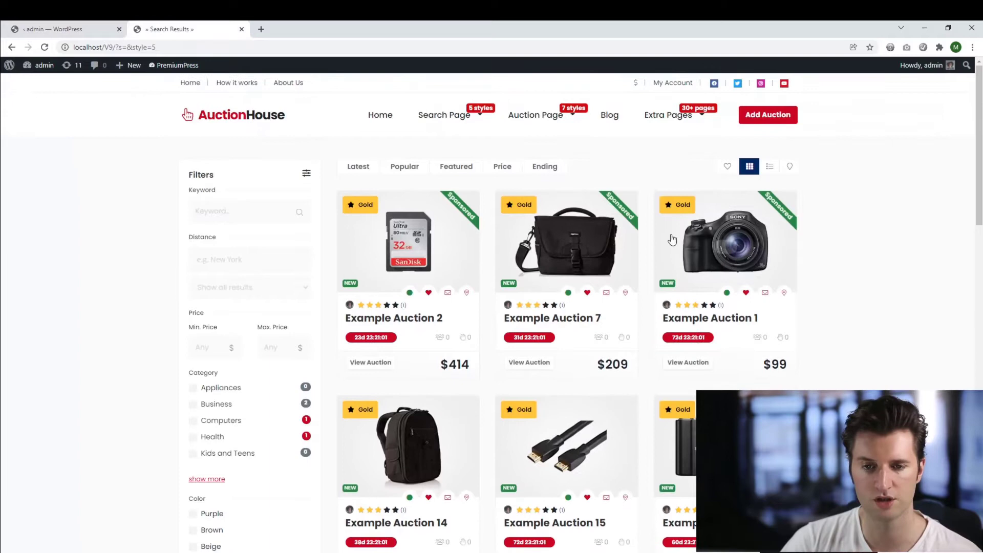
Save the badge settings and reload the Style 5 search results, now without Gold badges
left_click(76, 28)
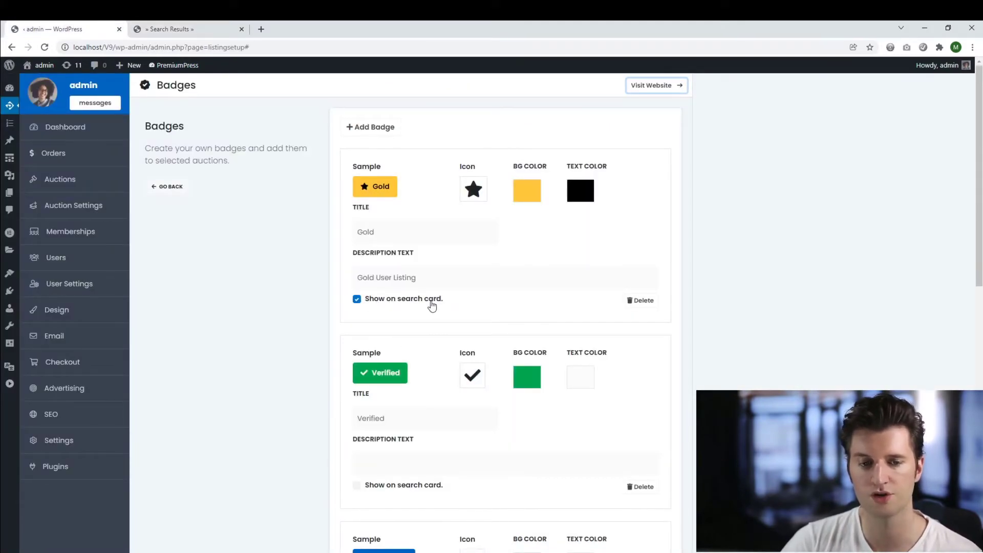
scroll(306, 410, "down", 10)
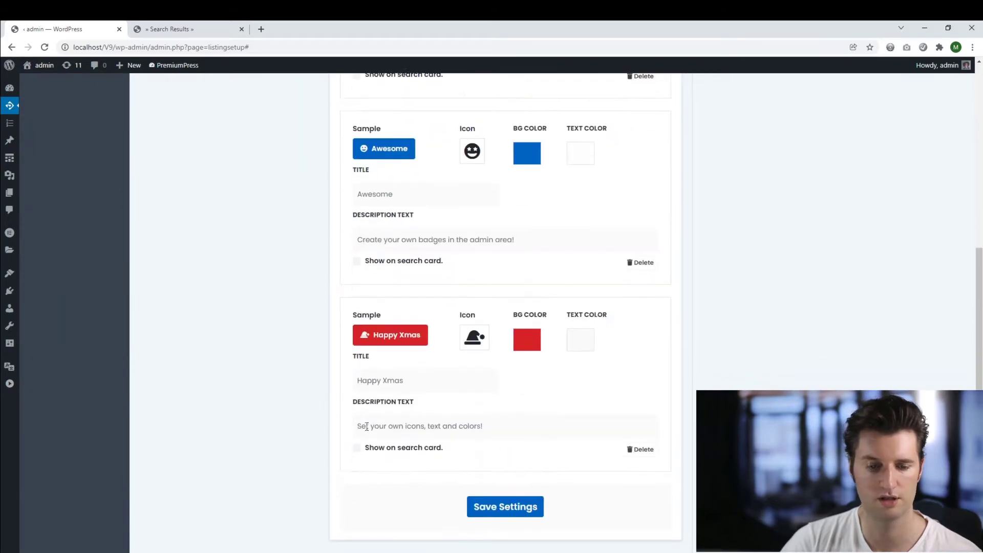
left_click(507, 394)
left_click(174, 26)
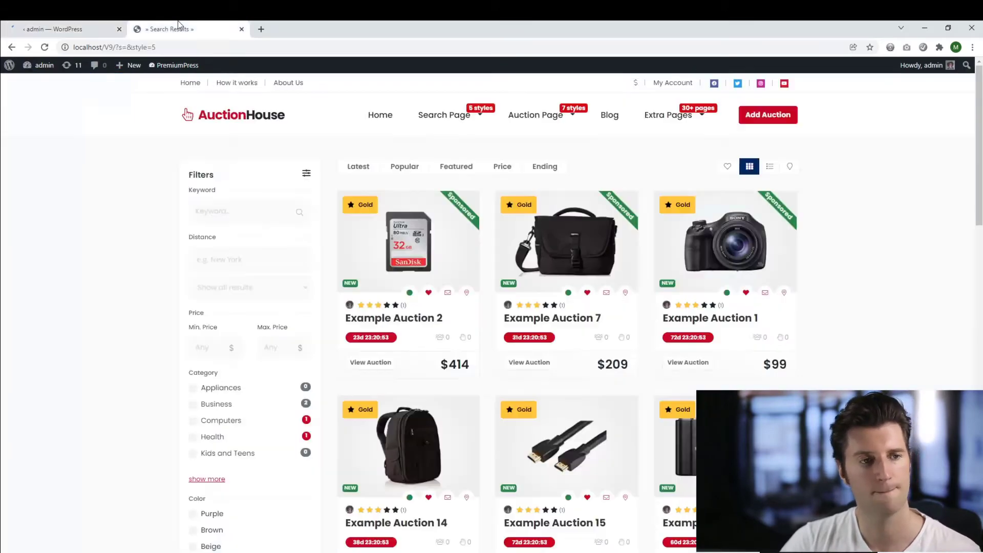
key("F5")
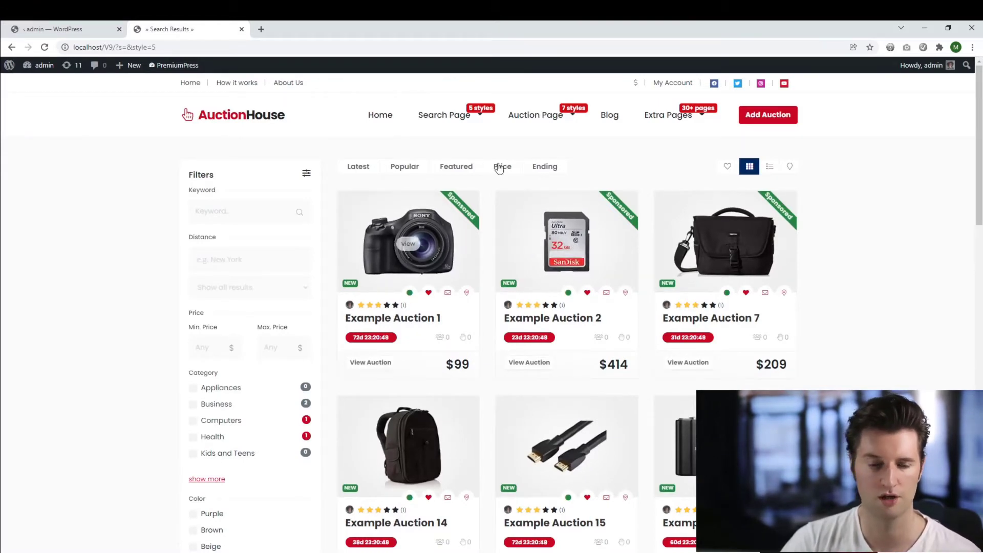
Open Example Auction 1's page and check its Gold, Verified, Awesome and Happy Xmas badges
left_click(400, 319)
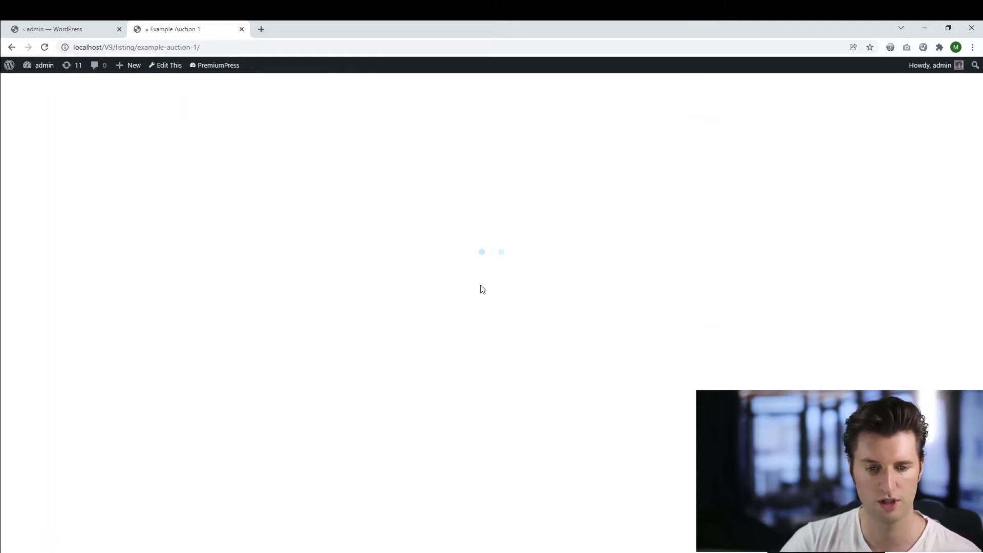
scroll(462, 302, "down", 4)
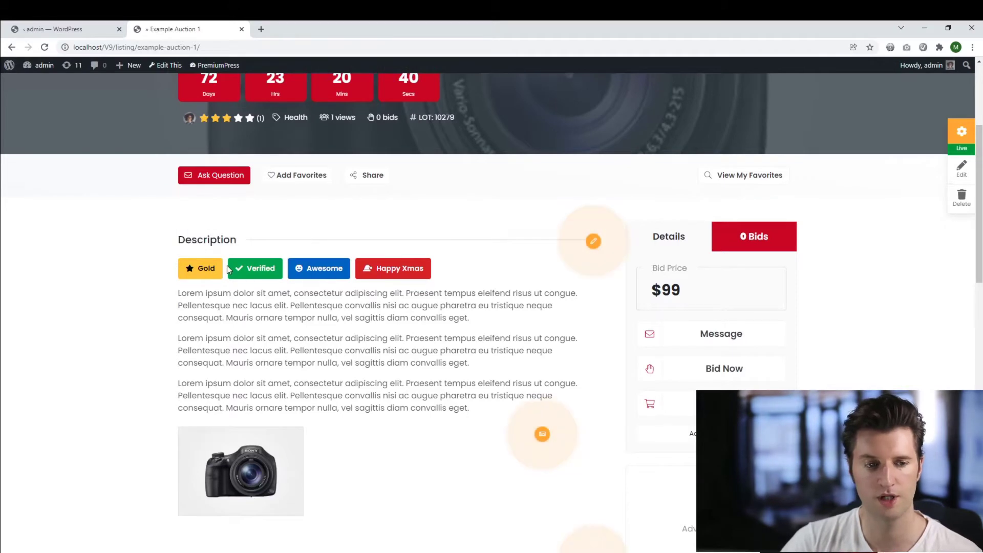
scroll(142, 279, "up", 1)
scroll(351, 290, "up", 1)
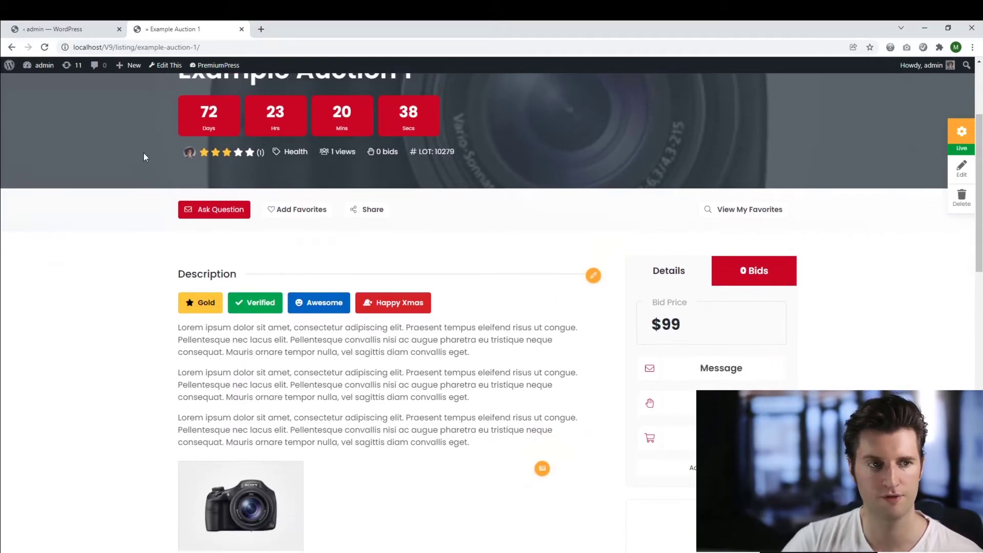
Edit Example Auction 1 in admin so only the Awesome badge is ticked, and save it
left_click(172, 66)
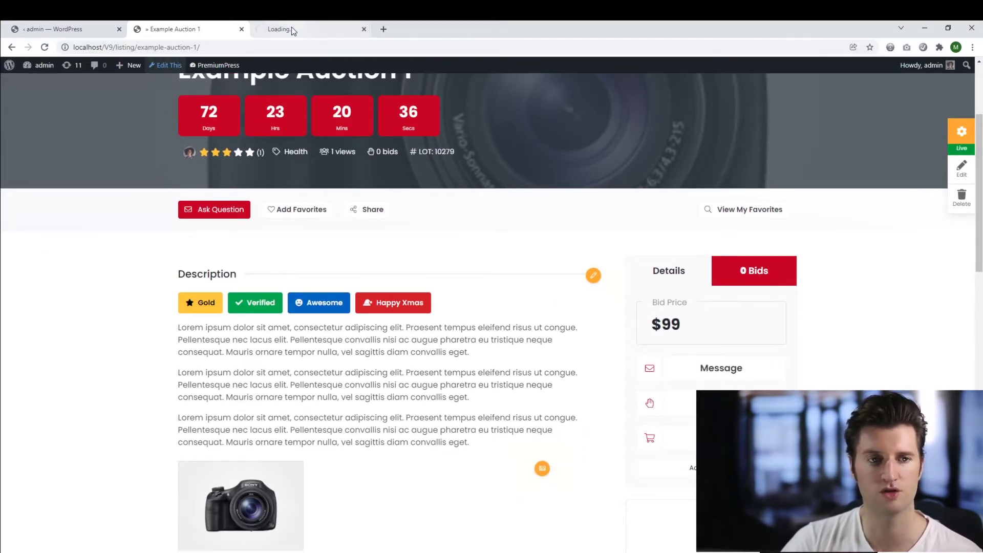
scroll(280, 311, "down", 3)
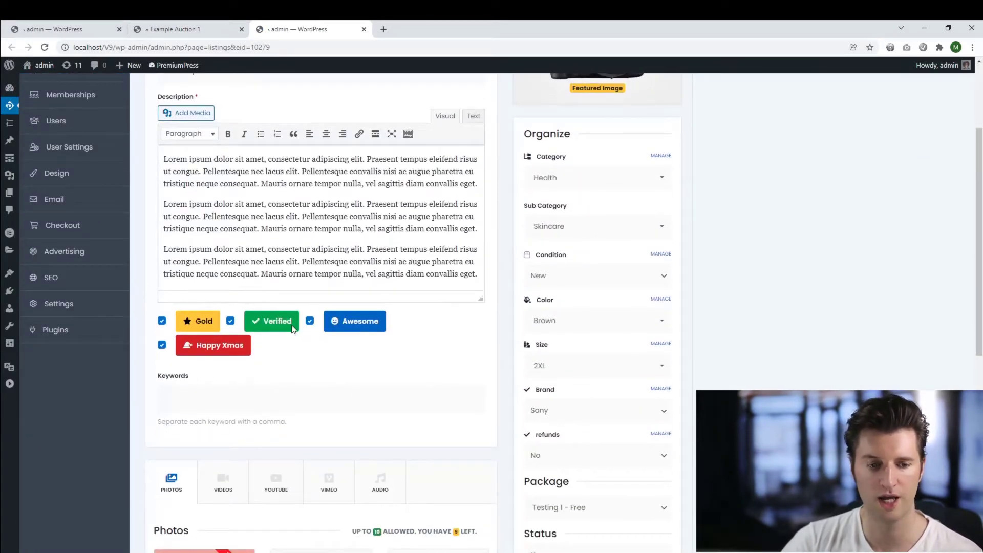
scroll(290, 335, "up", 1)
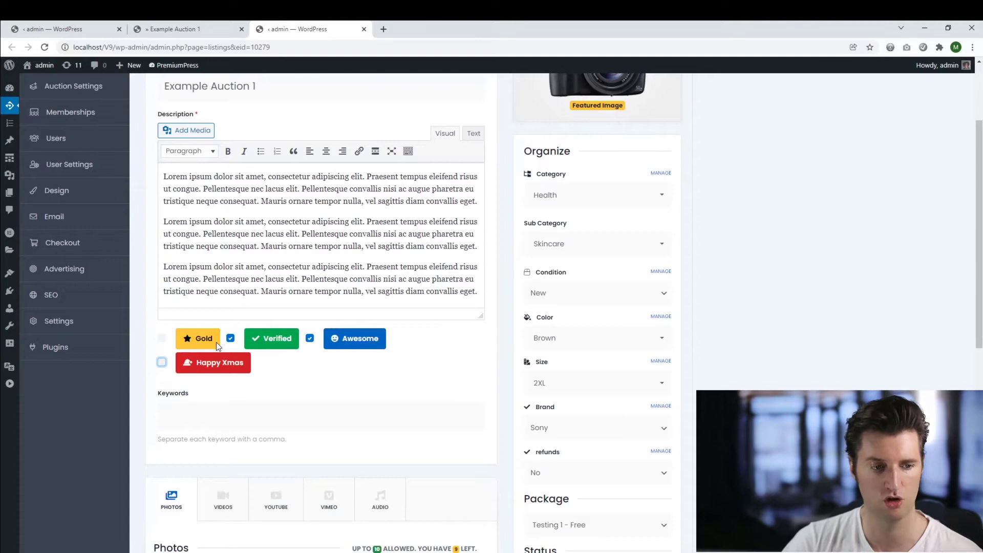
scroll(620, 432, "down", 6)
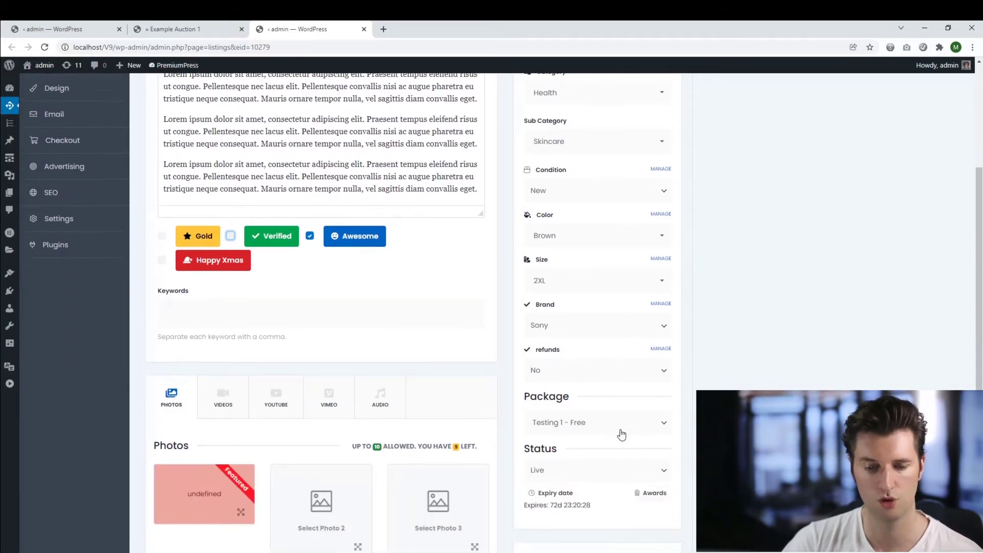
scroll(607, 453, "down", 2)
left_click(597, 459)
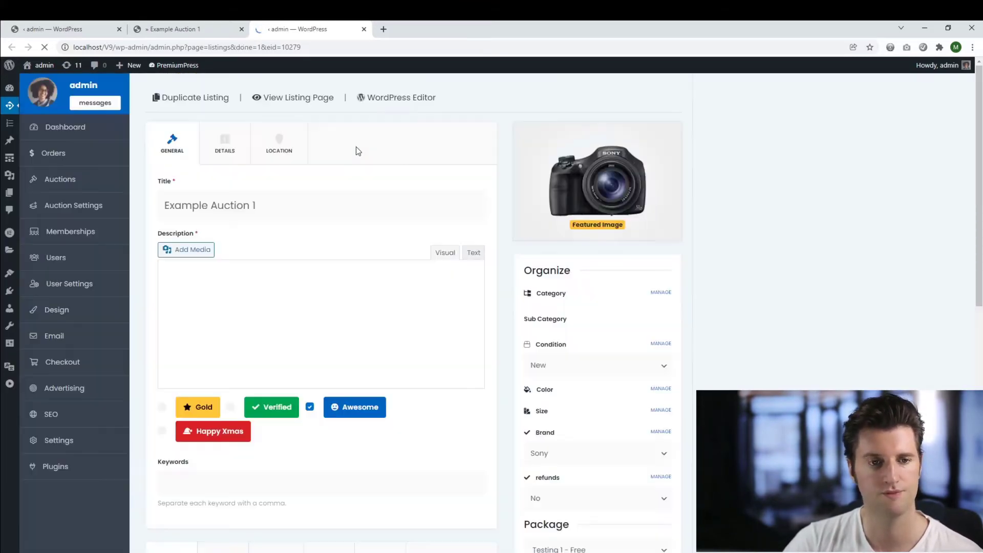
Open Example Auction 1's public page and confirm only the Awesome badge shows above its description
left_click(297, 97)
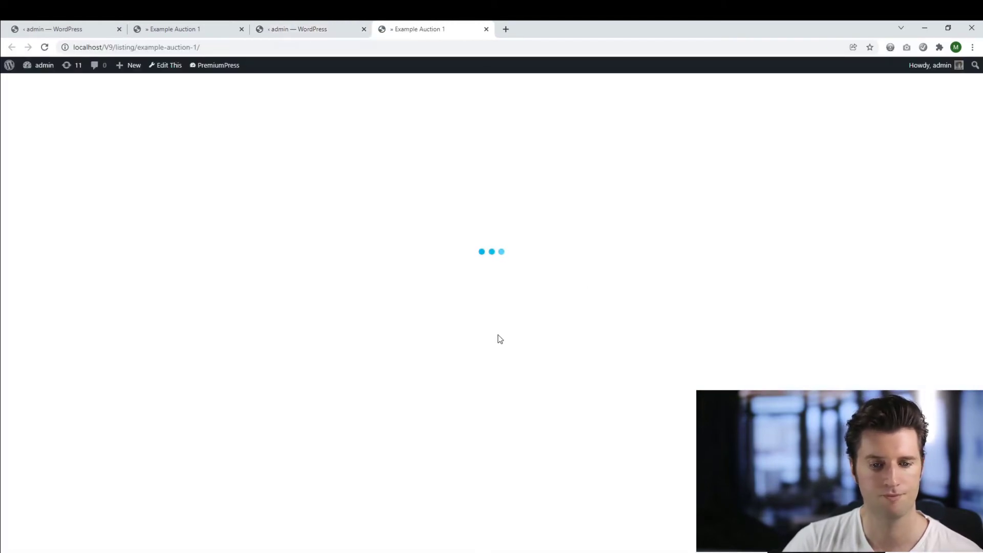
scroll(490, 332, "down", 3)
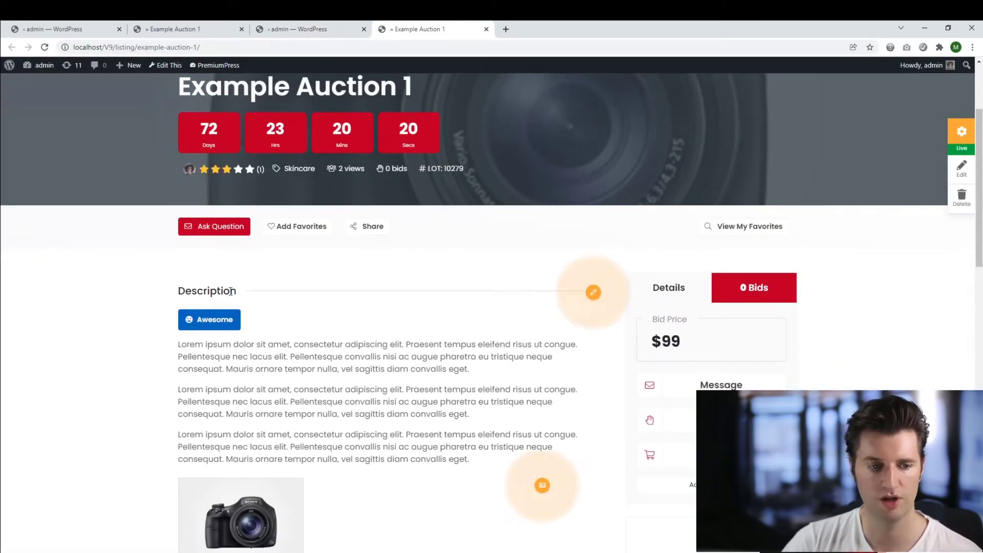
scroll(226, 338, "up", 1)
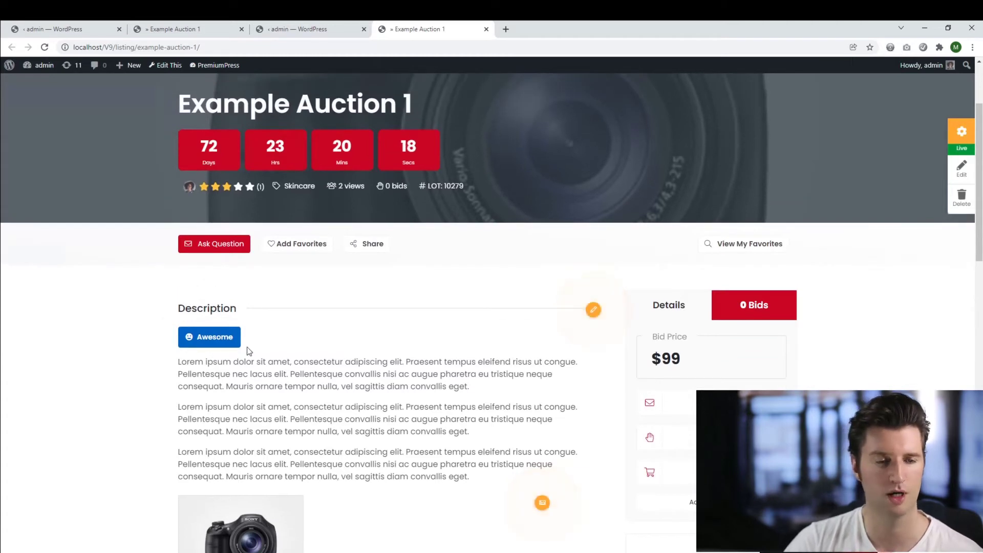
scroll(248, 351, "up", 3)
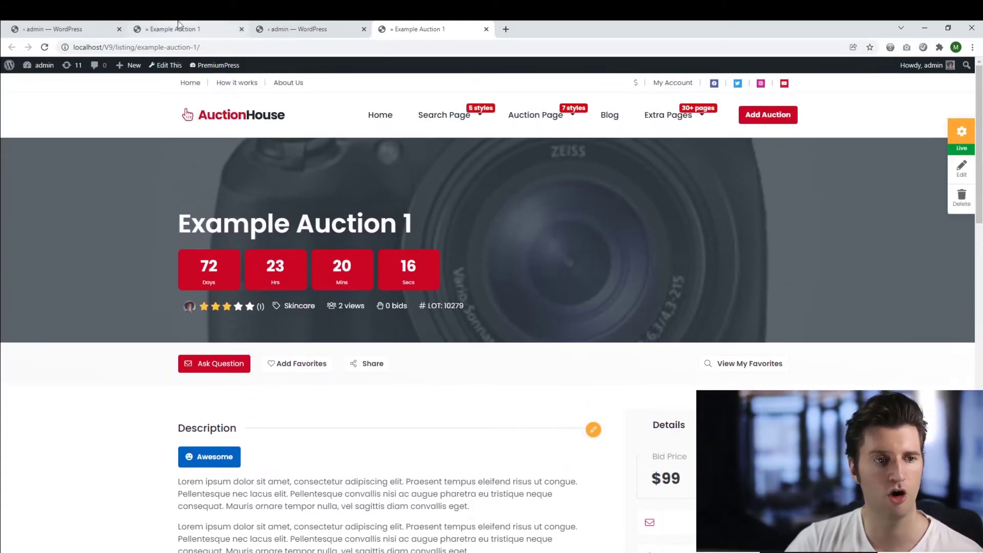
Add a new badge titled 'testing' under Badges and save it after Happy Xmas
left_click(177, 25)
left_click(61, 28)
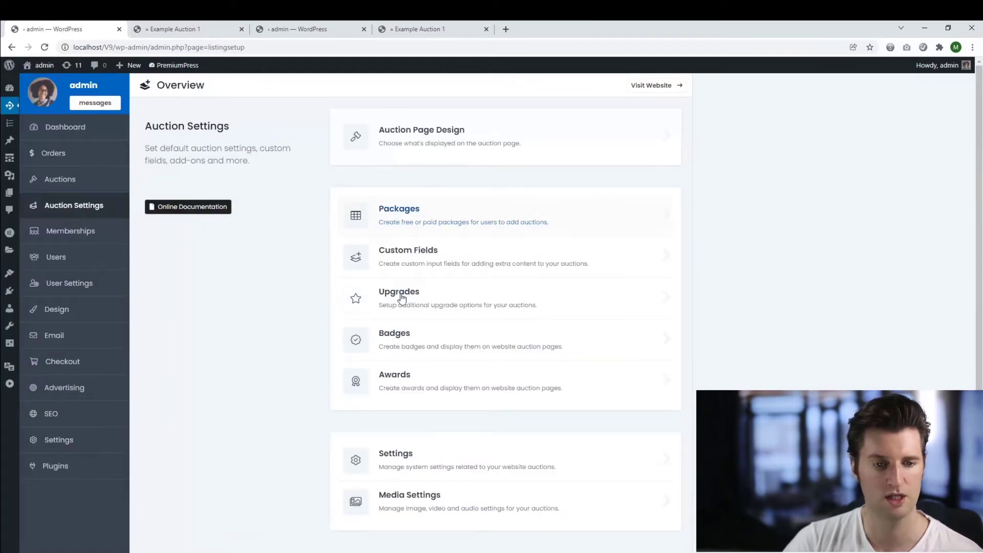
left_click(412, 333)
left_click(369, 128)
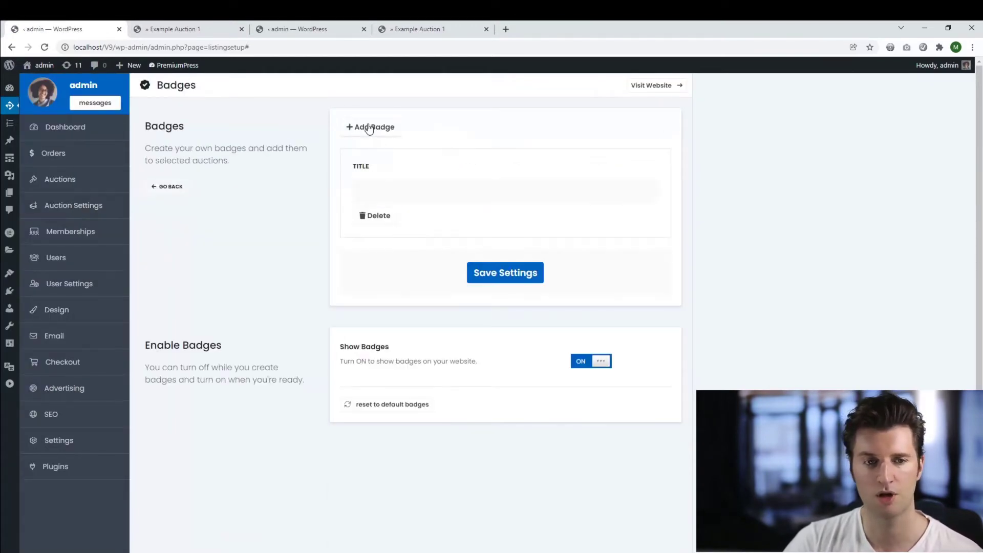
left_click(410, 188)
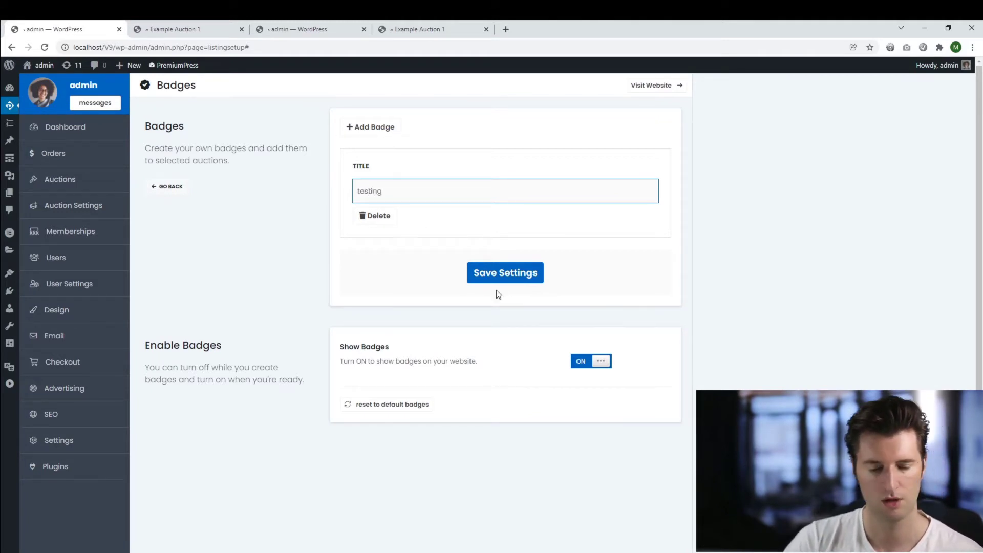
left_click(496, 272)
scroll(507, 246, "down", 9)
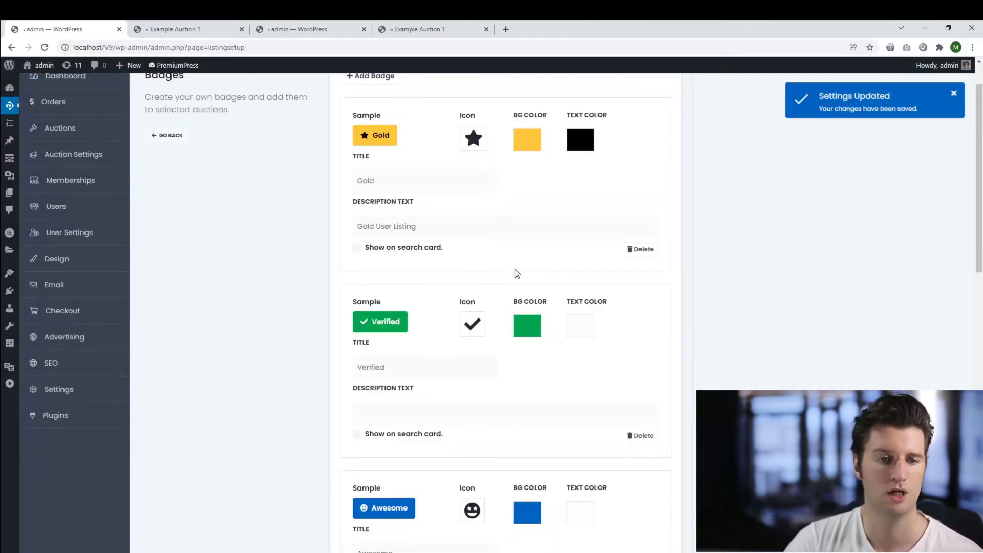
scroll(504, 295, "down", 4)
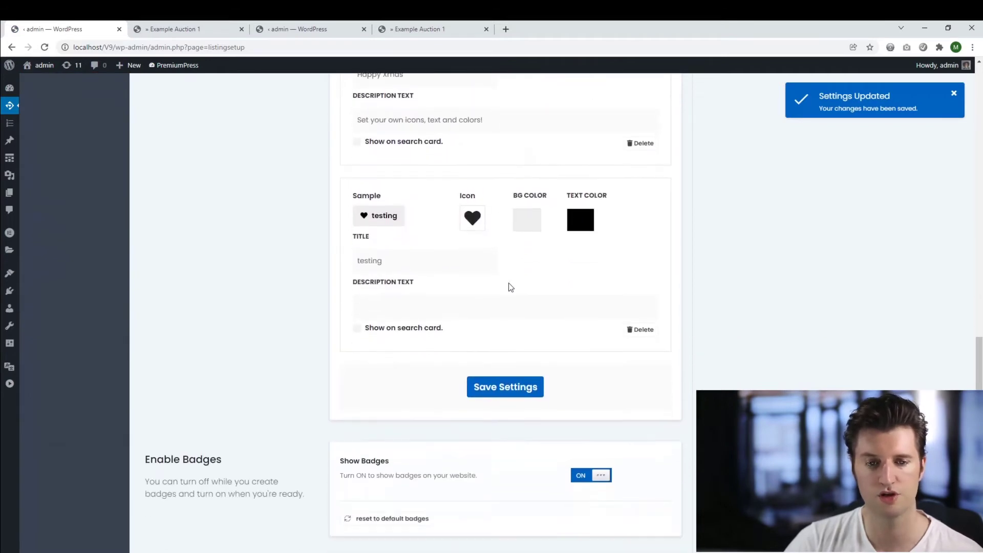
Set the testing badge's background colour to purple (#C500FF)
left_click(529, 220)
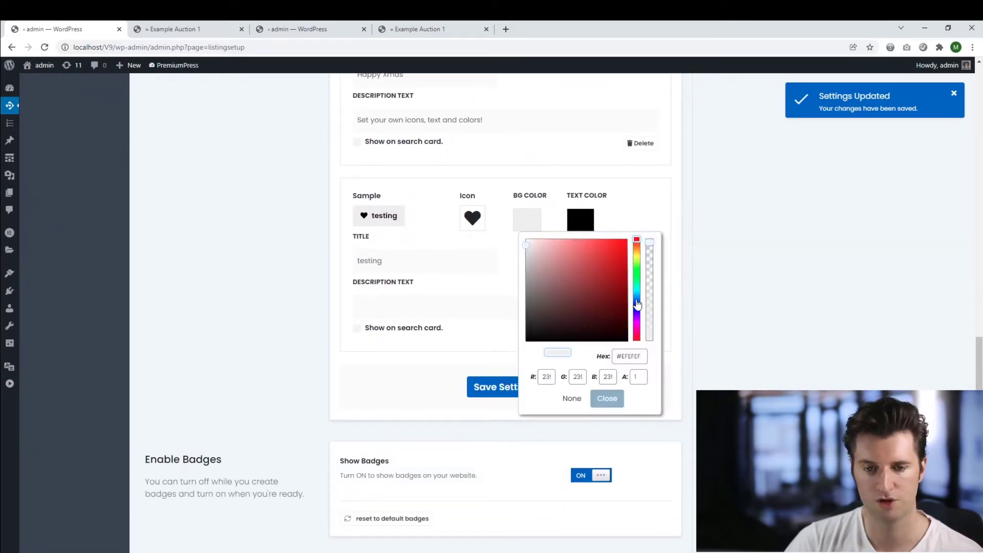
left_click_drag(636, 306, 645, 324)
left_click(628, 240)
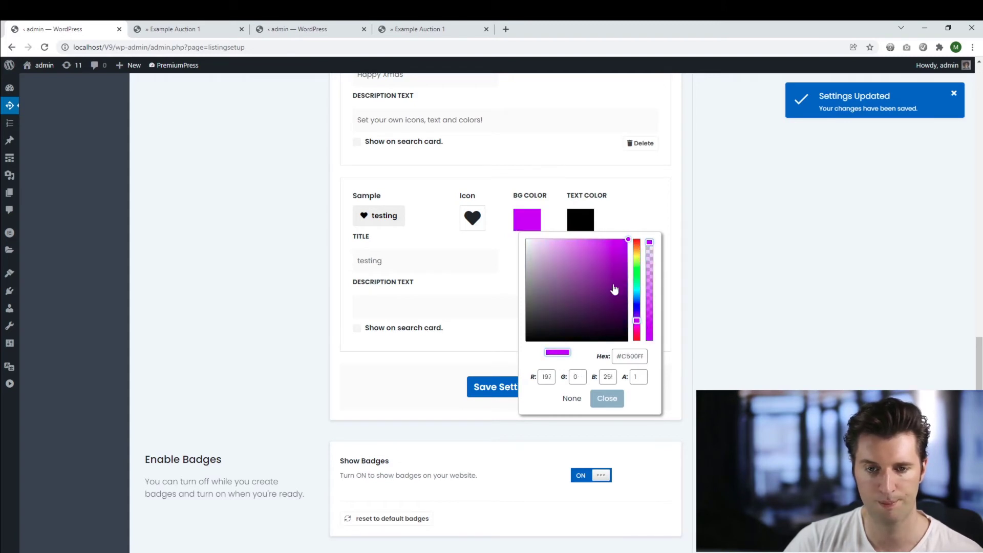
left_click_drag(643, 251, 649, 236)
left_click(607, 398)
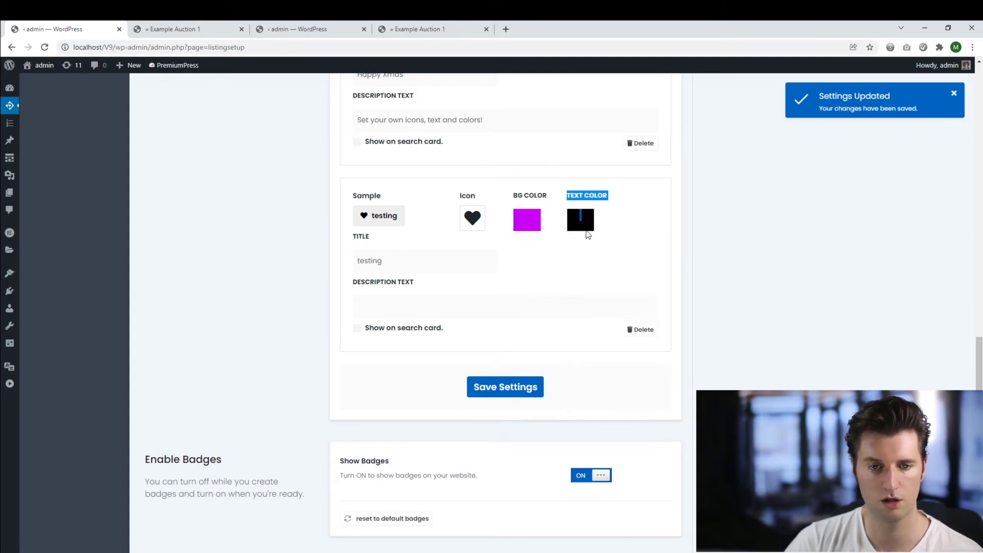
left_click(557, 249)
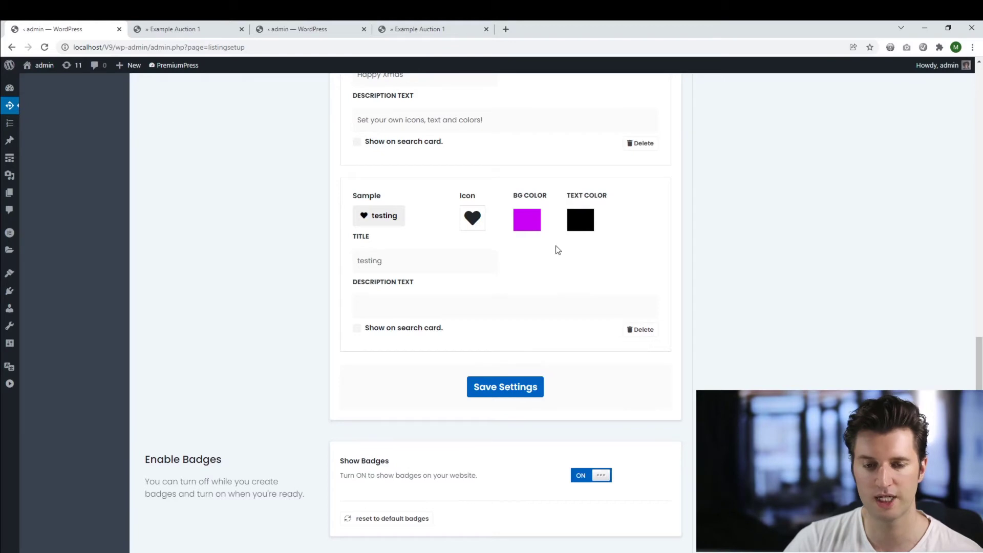
Give the testing badge the warning-triangle icon from Alerts and save the settings
left_click(470, 217)
scroll(471, 220, "down", 3)
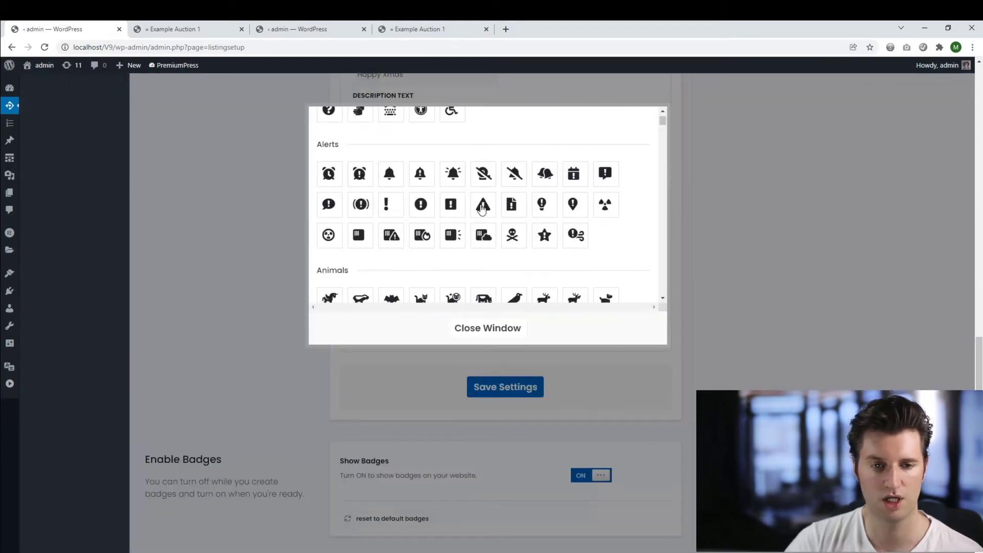
left_click(481, 207)
left_click(497, 398)
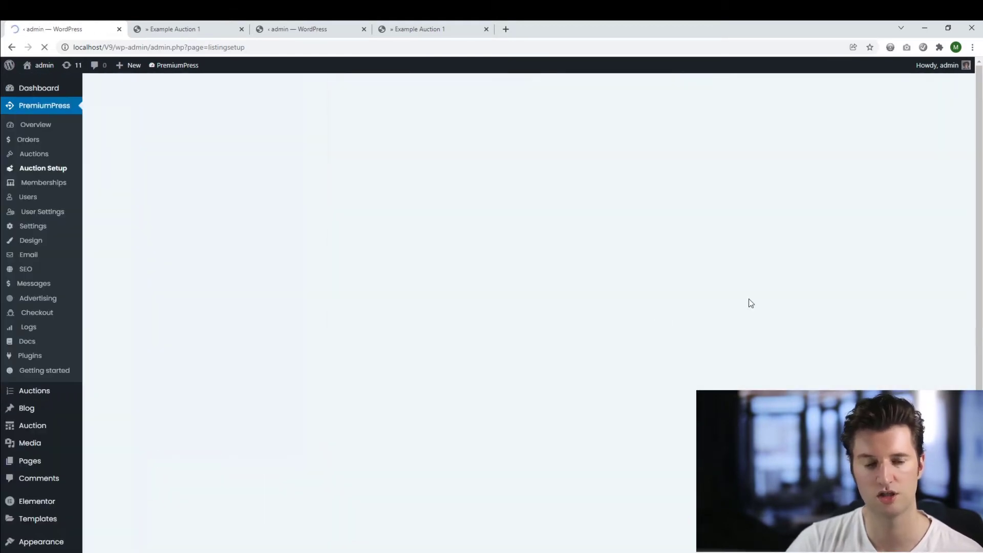
Give the testing badge the description 'testing description' and save it
scroll(981, 182, "down", 15)
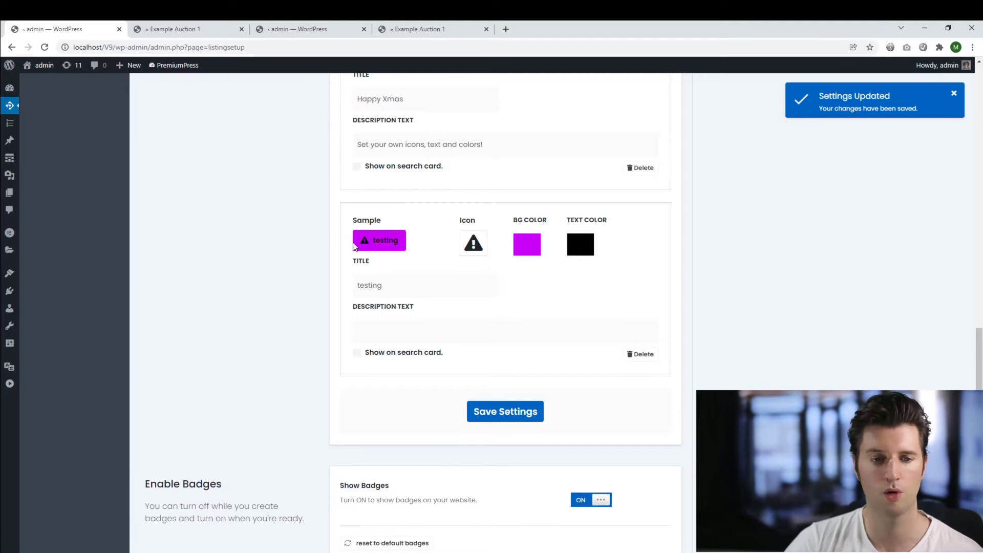
scroll(337, 307, "down", 1)
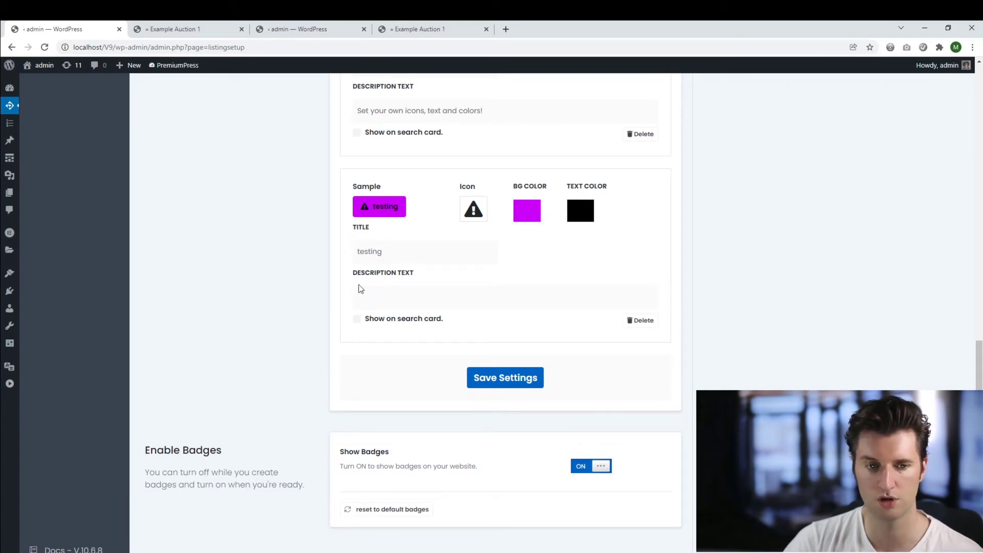
left_click(398, 296)
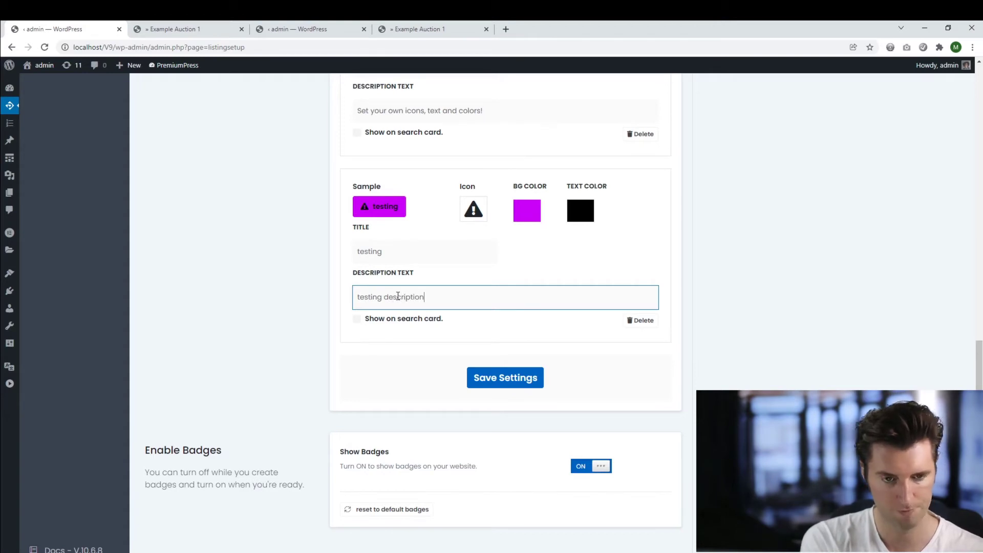
left_click(505, 378)
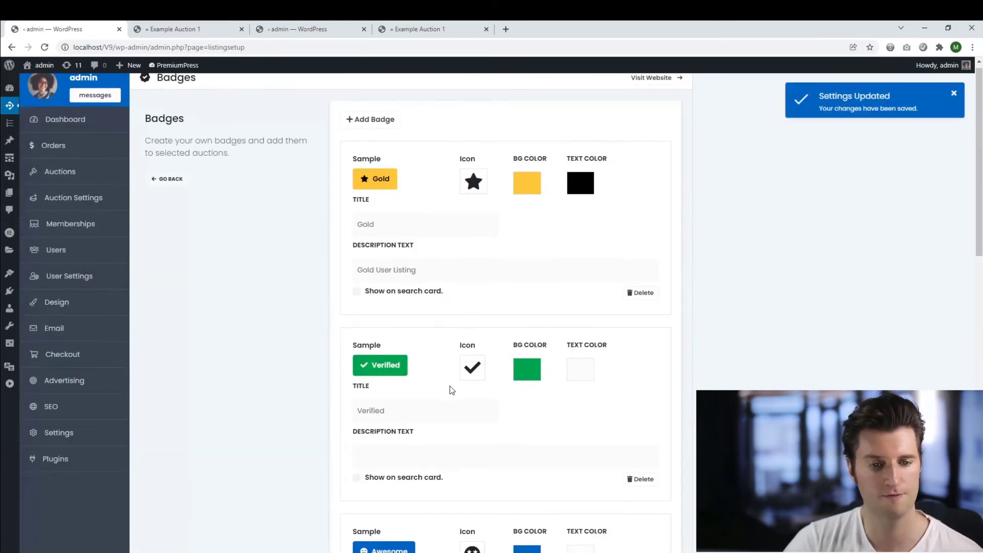
Enable Show on search card for the testing badge and save the settings
scroll(440, 383, "down", 5)
scroll(428, 377, "down", 5)
mouse_move(388, 352)
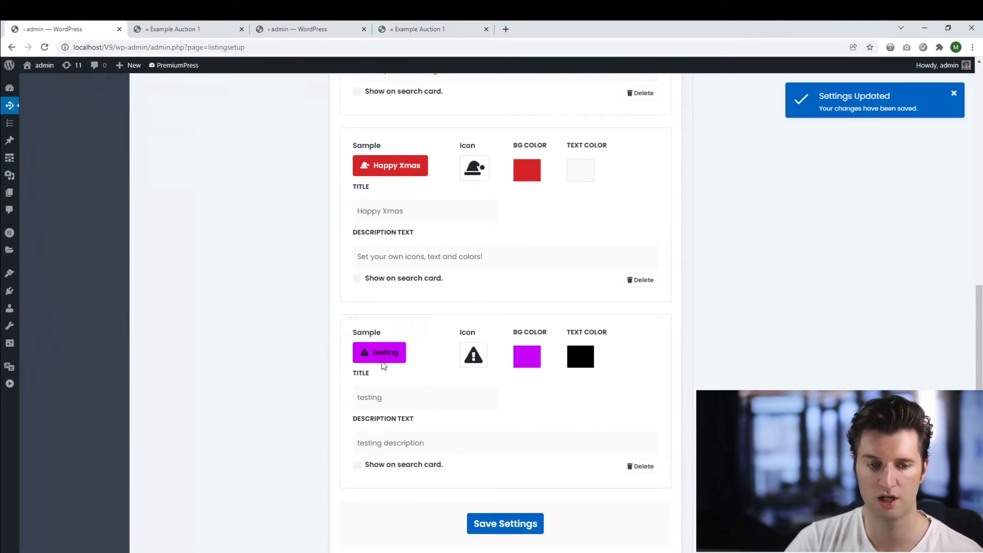
scroll(362, 381, "down", 2)
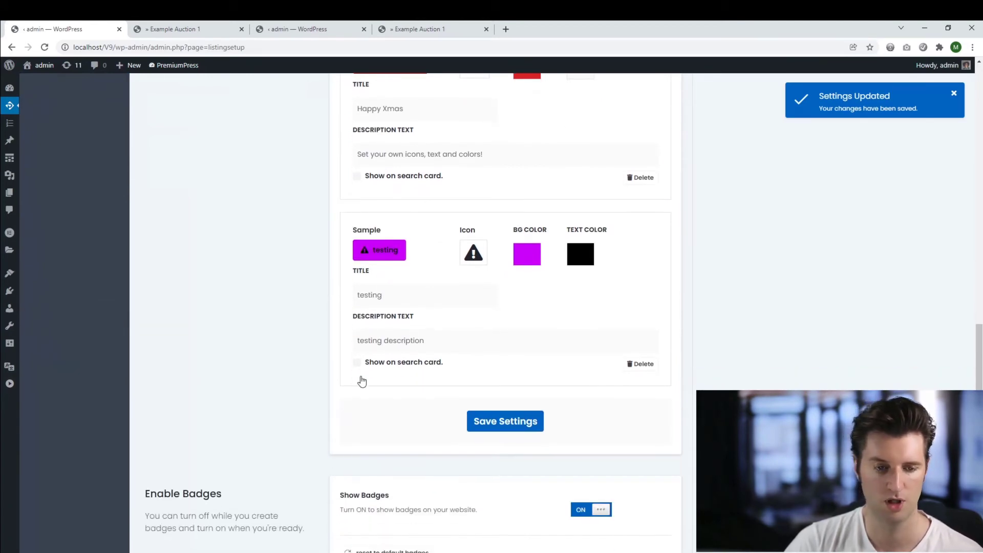
left_click(509, 417)
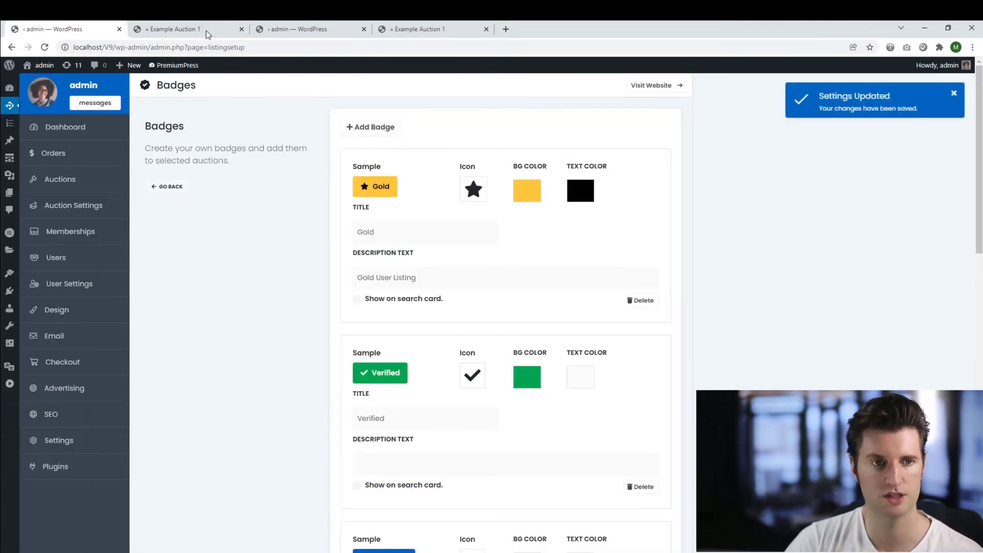
Show the search results in the Style 5 layout from the Search Page menu
left_click(206, 30)
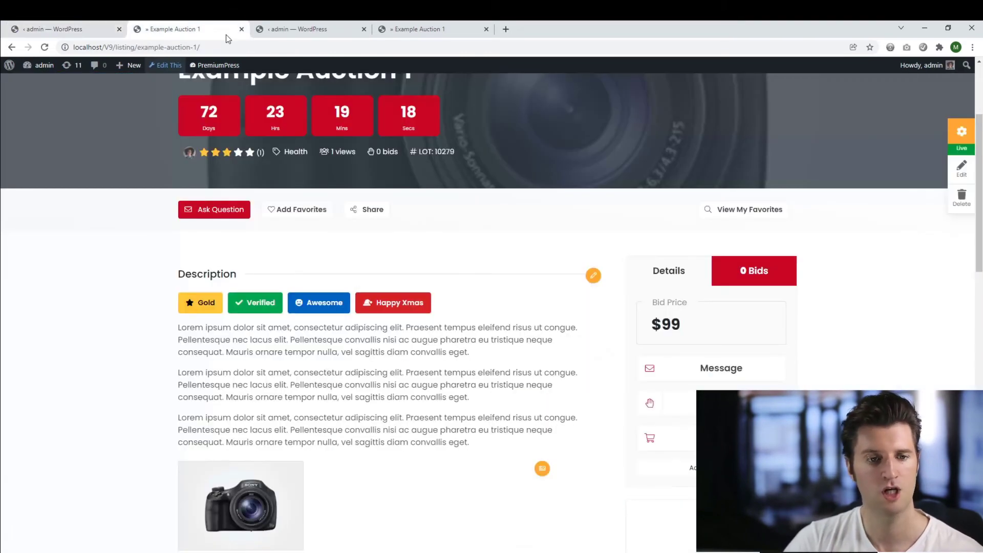
scroll(358, 195, "up", 2)
mouse_move(444, 115)
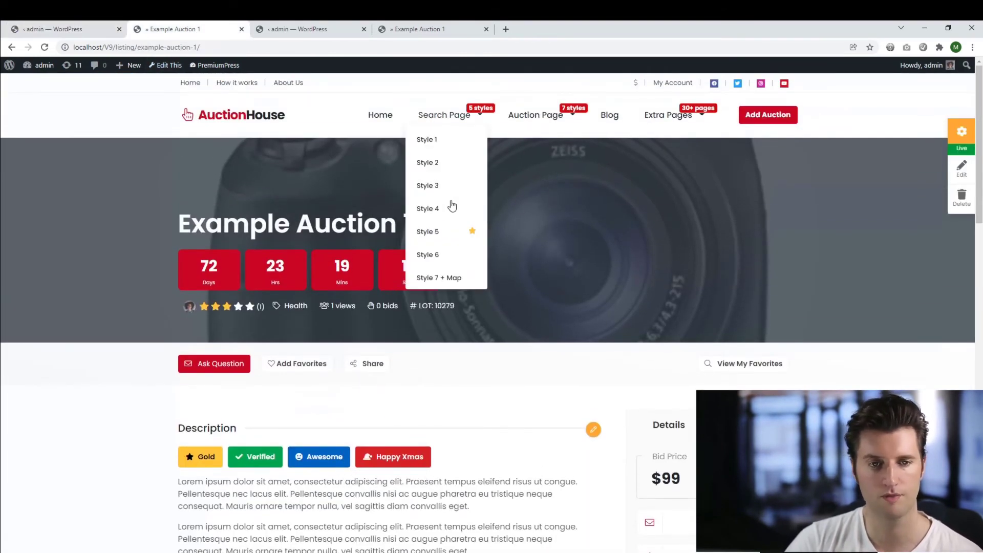
left_click(442, 232)
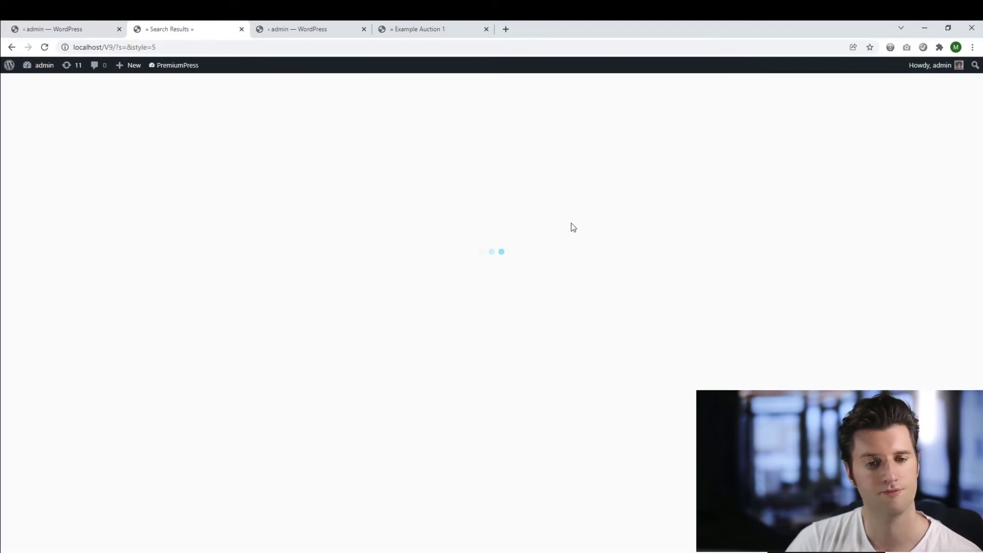
Browse the Style 5 grid and open the Example Auction 1 card in a new tab
scroll(512, 256, "down", 2)
scroll(401, 237, "up", 1)
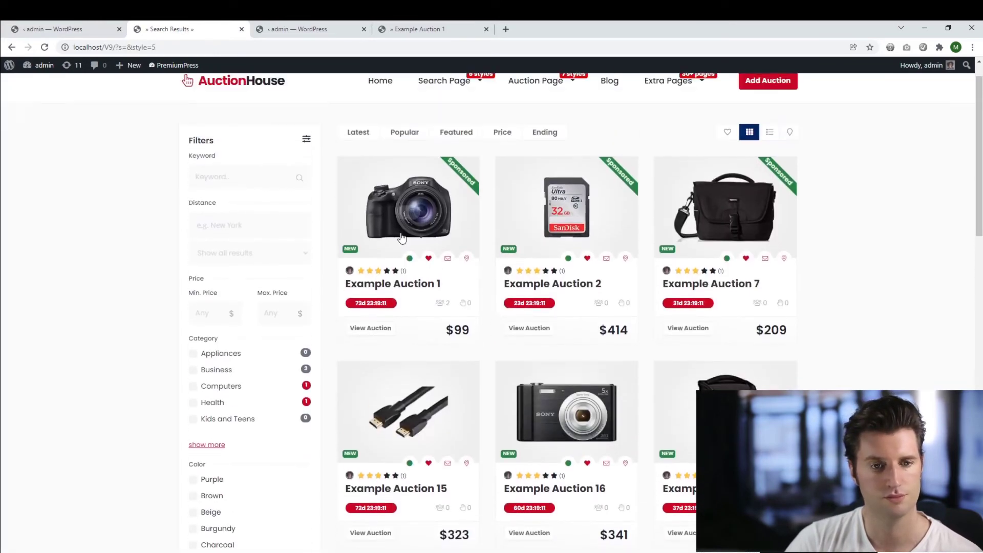
scroll(402, 237, "down", 1)
scroll(406, 272, "up", 1)
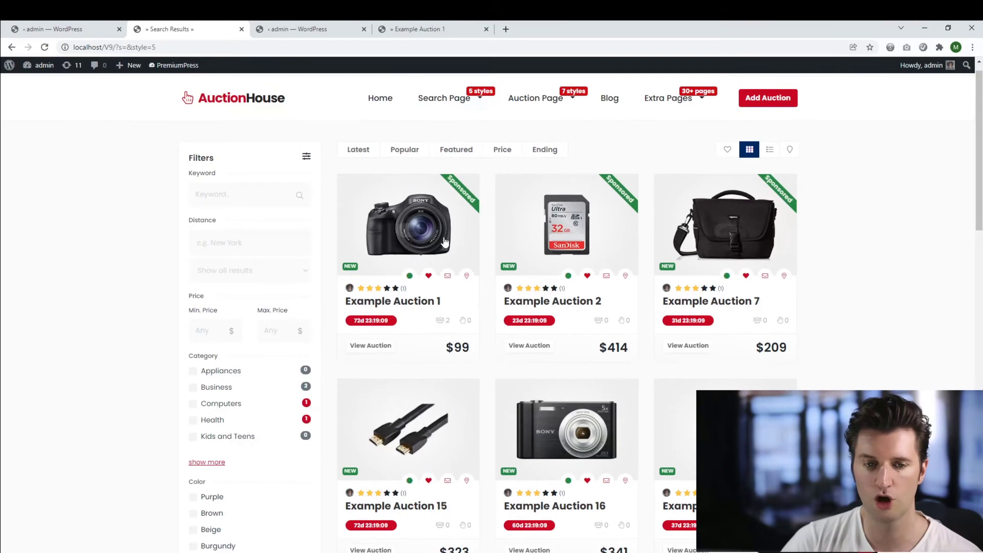
scroll(450, 358, "down", 2)
scroll(465, 287, "up", 3)
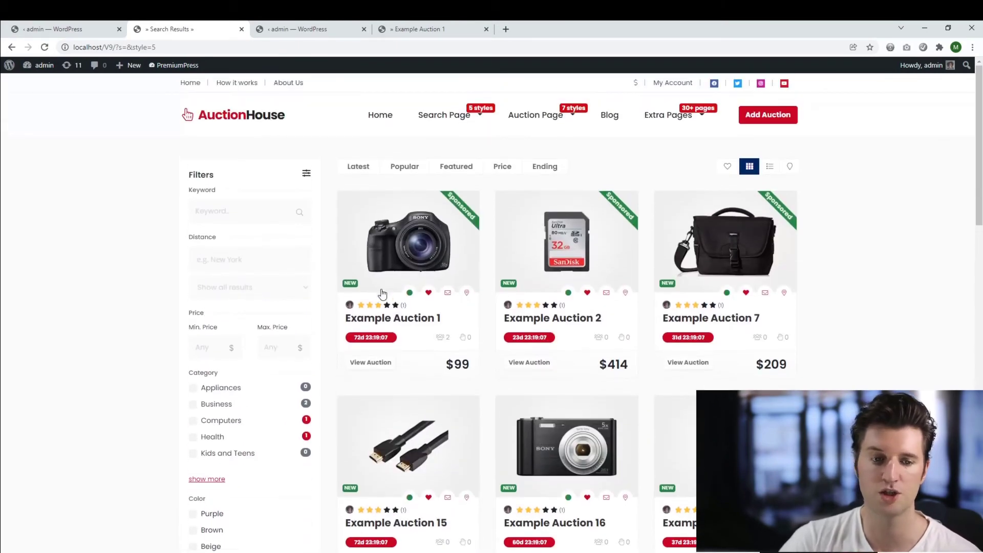
middle_click(404, 240)
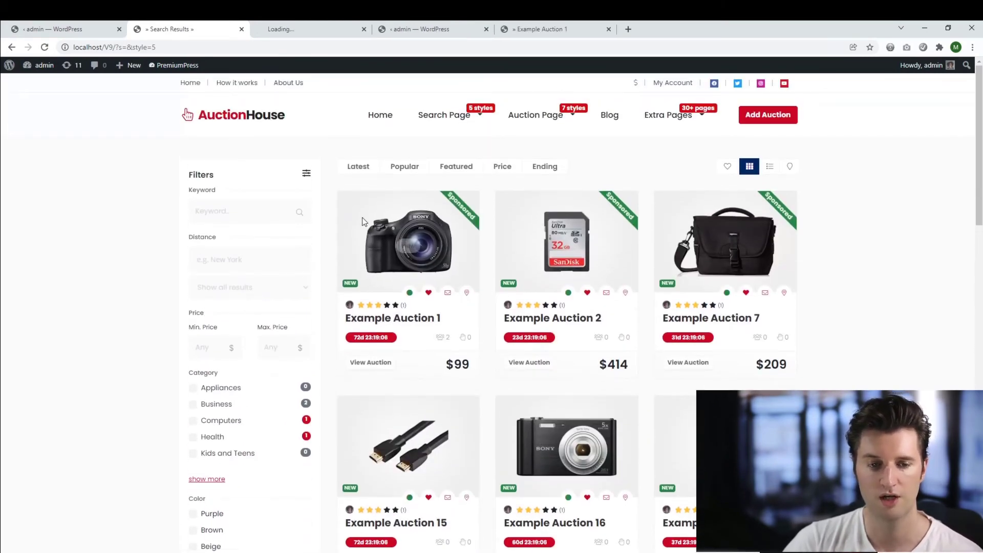
Open Example Auction 1's listing edit form from its page in the new tab
left_click(326, 25)
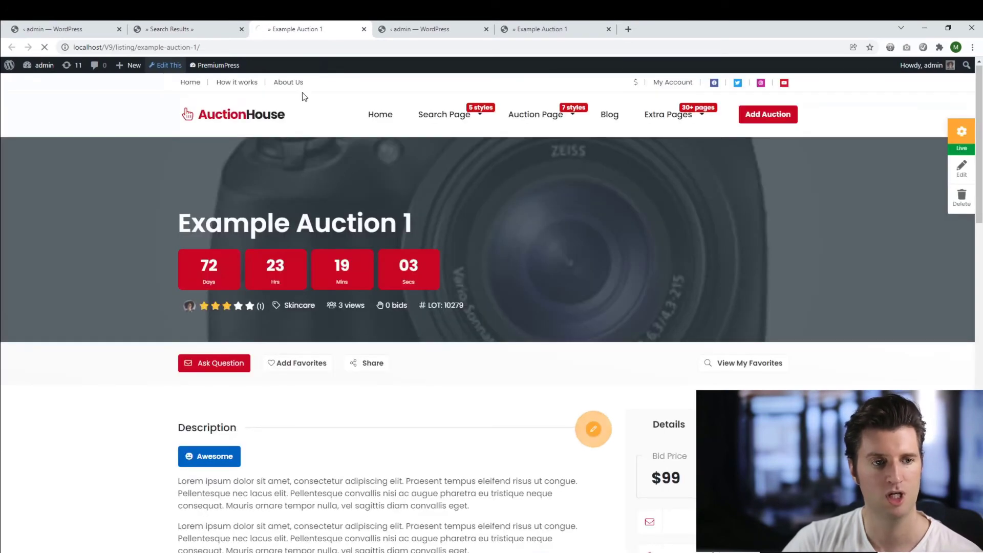
left_click(302, 82)
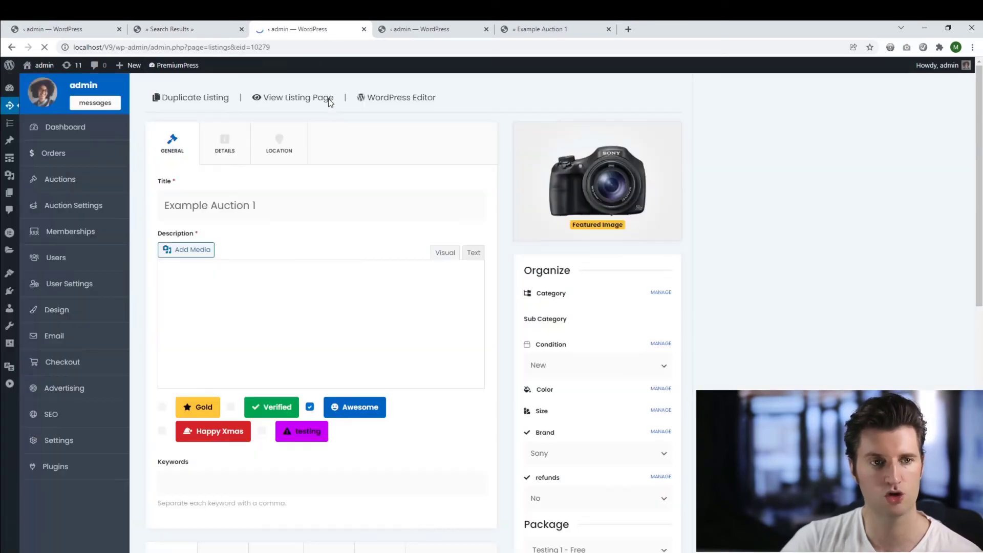
scroll(261, 367, "down", 2)
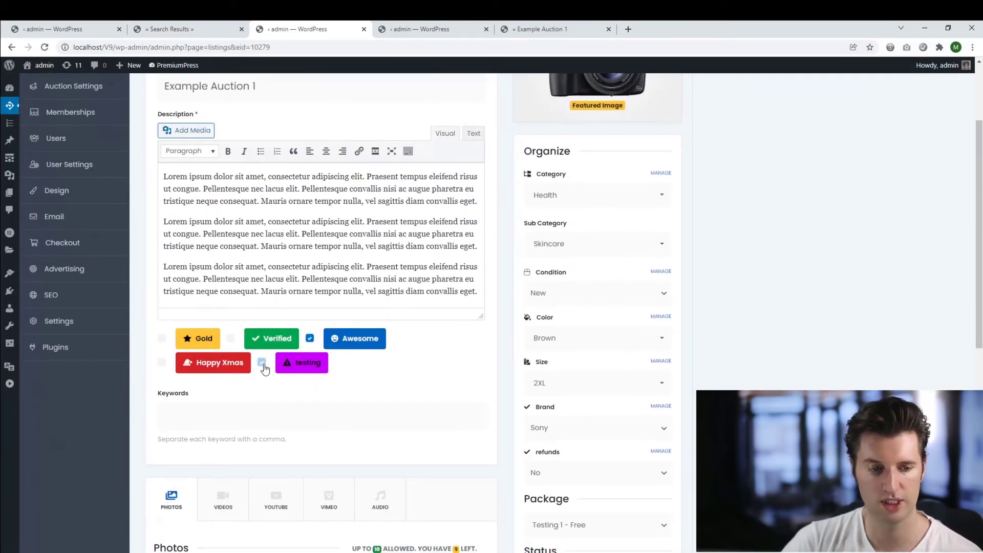
scroll(251, 348, "down", 2)
Tick the testing badge, save the listing changes, and return to the search results
left_click(260, 262)
scroll(505, 350, "down", 3)
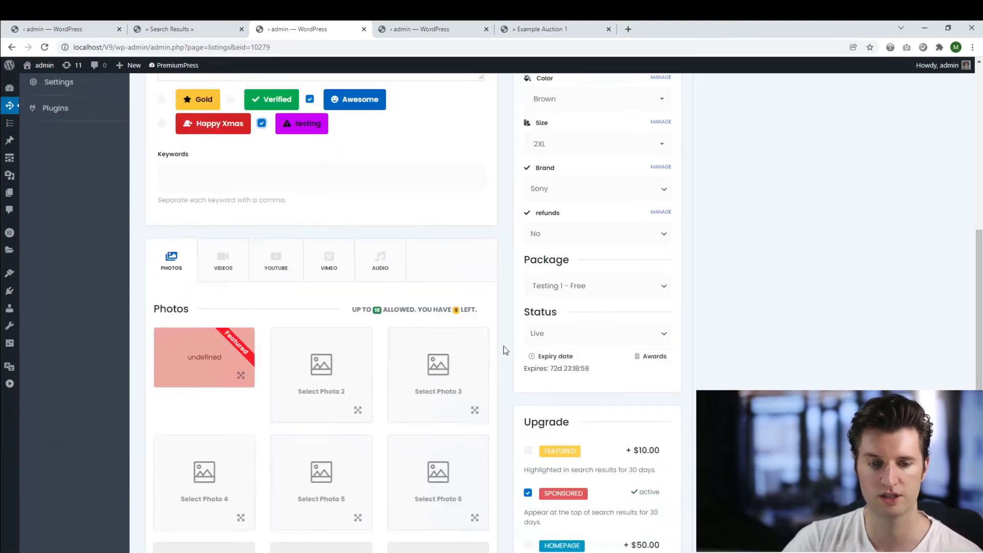
scroll(509, 360, "down", 3)
left_click(605, 438)
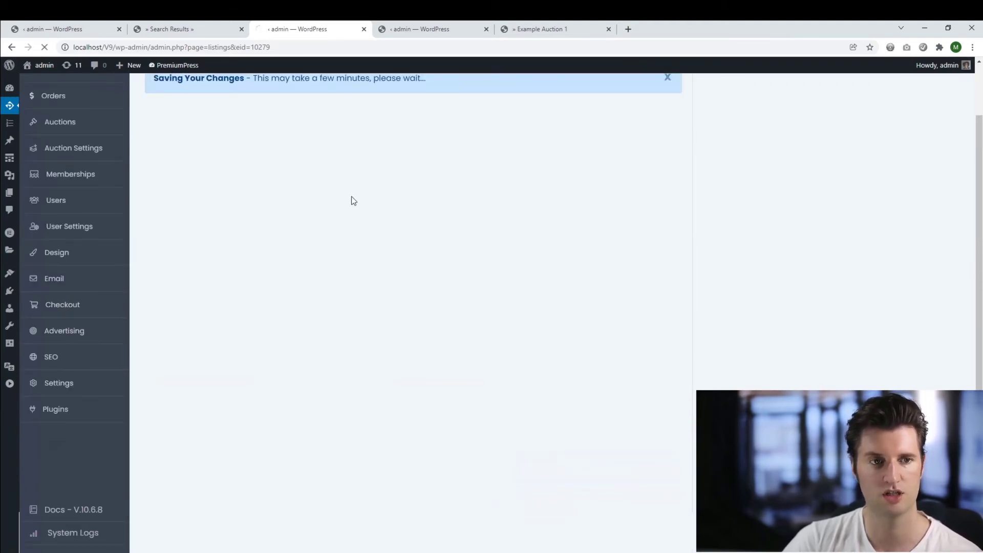
left_click(189, 28)
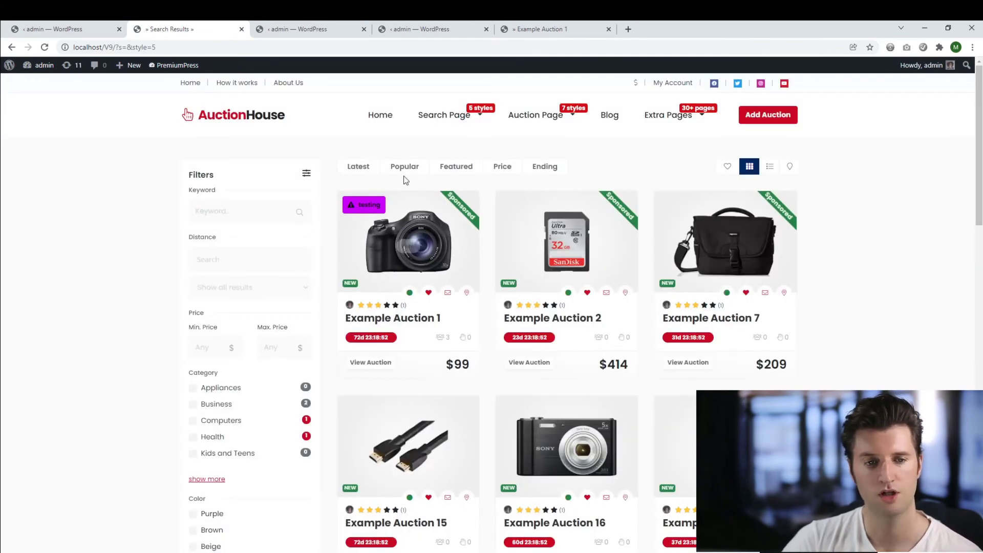
Check the edit form, then view the Example Auction 1 search card with its testing badge
left_click(312, 29)
scroll(308, 307, "down", 2)
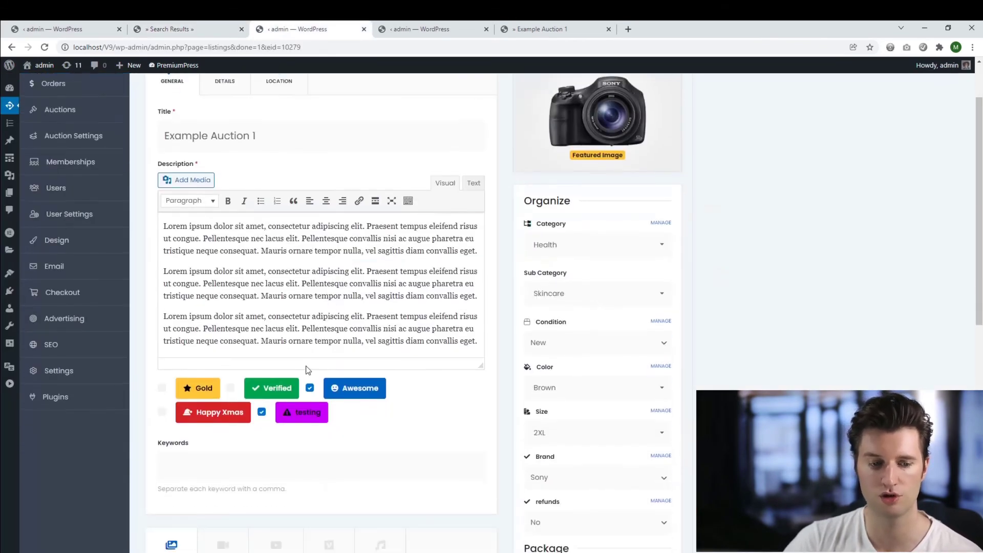
left_click(207, 26)
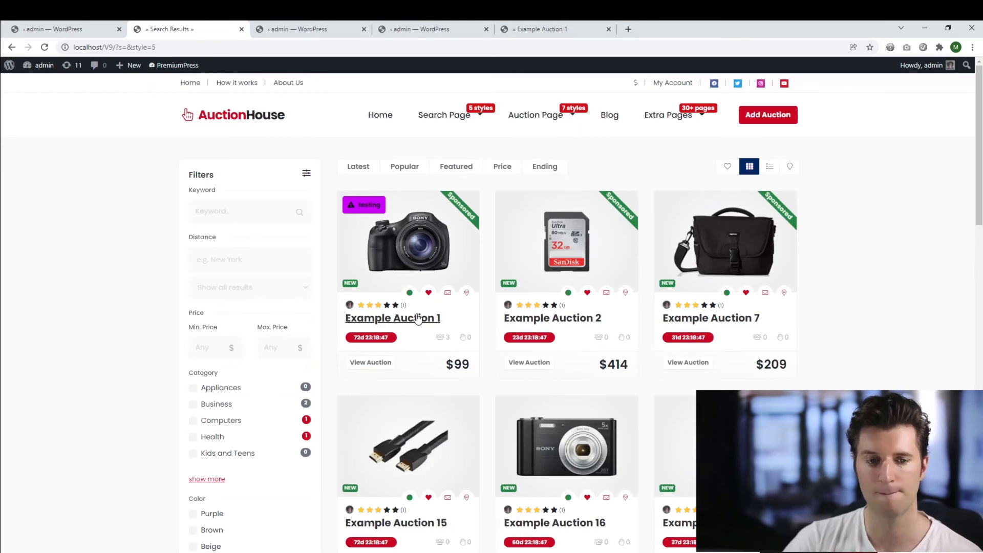
scroll(428, 317, "down", 1)
scroll(409, 318, "up", 1)
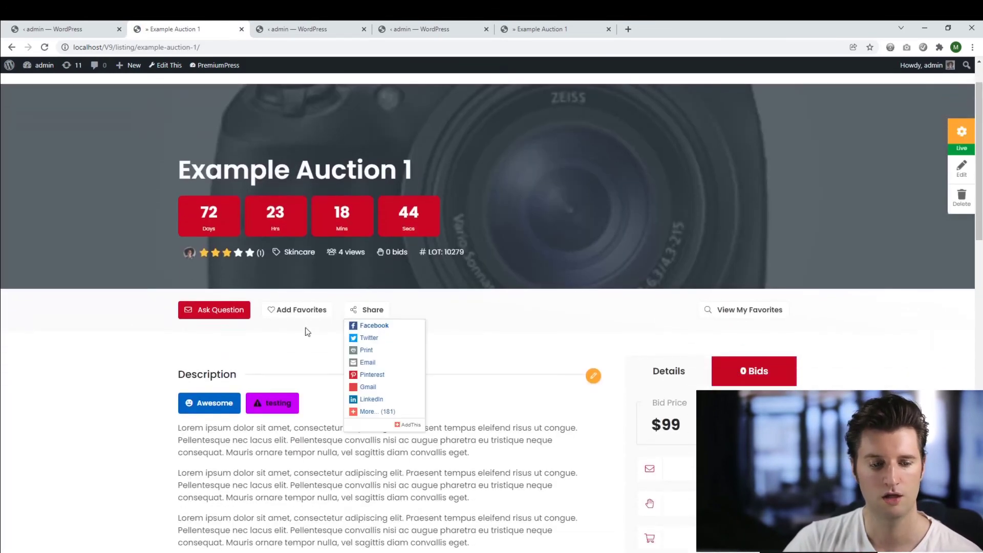
scroll(207, 318, "down", 1)
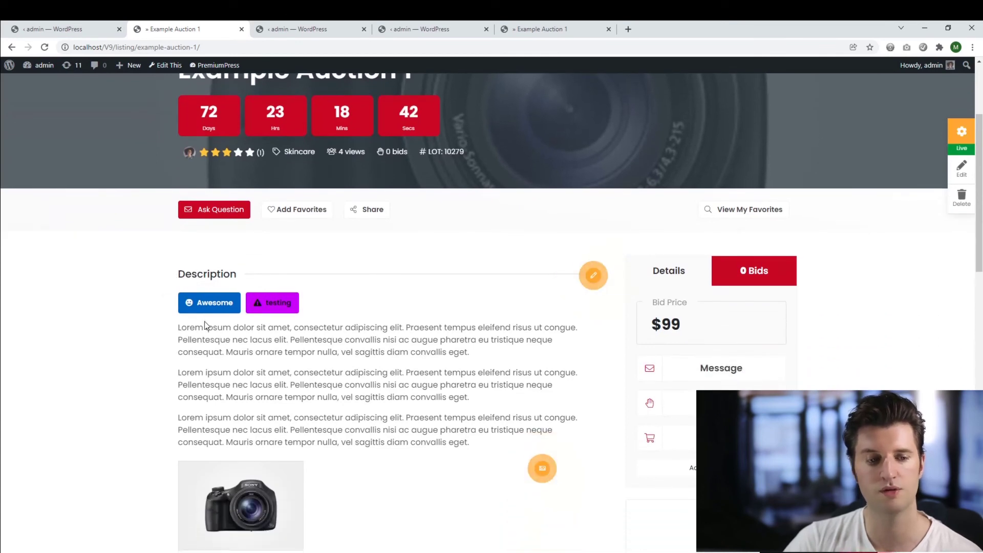
View Example Auction 1's page showing the Awesome and purple testing badges
left_click(302, 29)
scroll(255, 255, "down", 1)
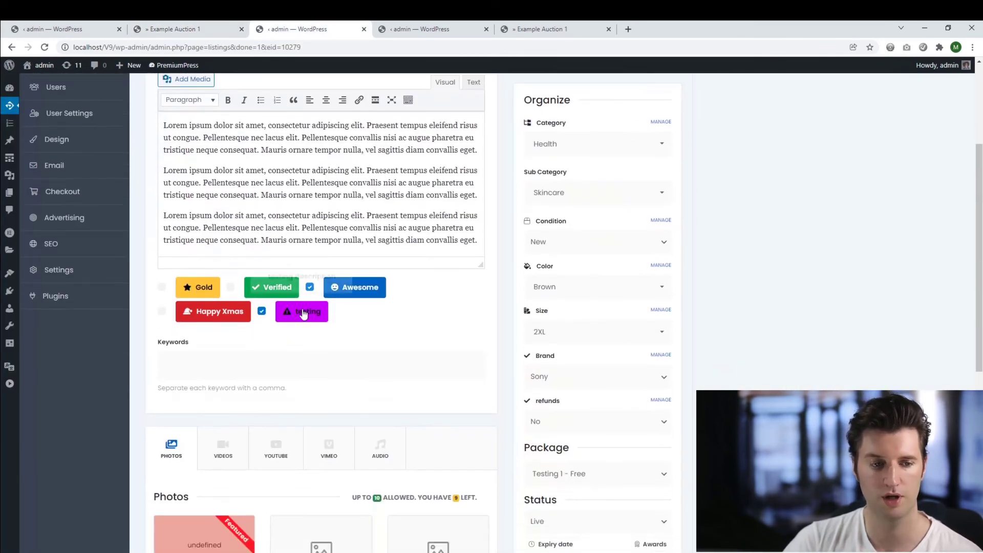
key("ctrl+Page_Up")
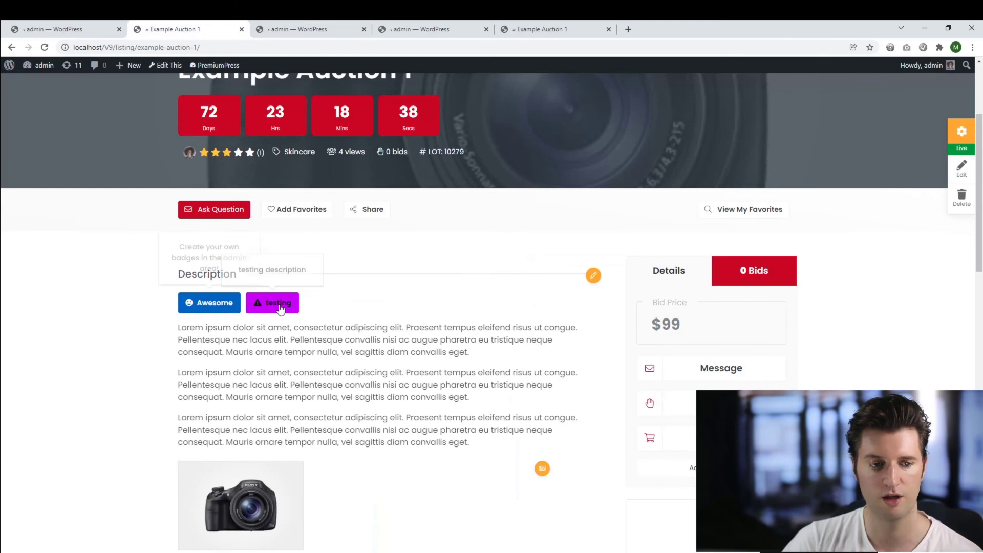
scroll(343, 307, "up", 2)
scroll(342, 310, "up", 2)
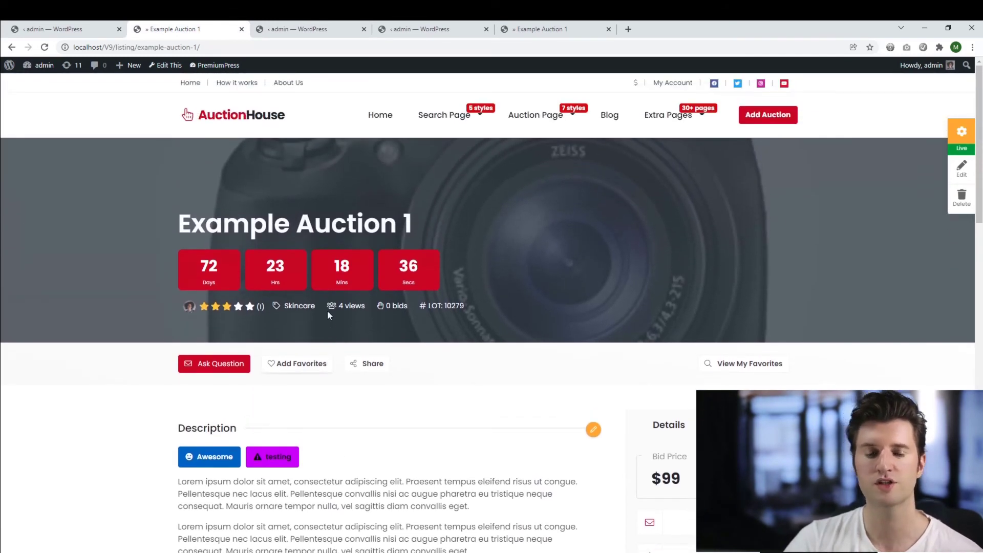
scroll(323, 314, "down", 1)
scroll(318, 320, "up", 1)
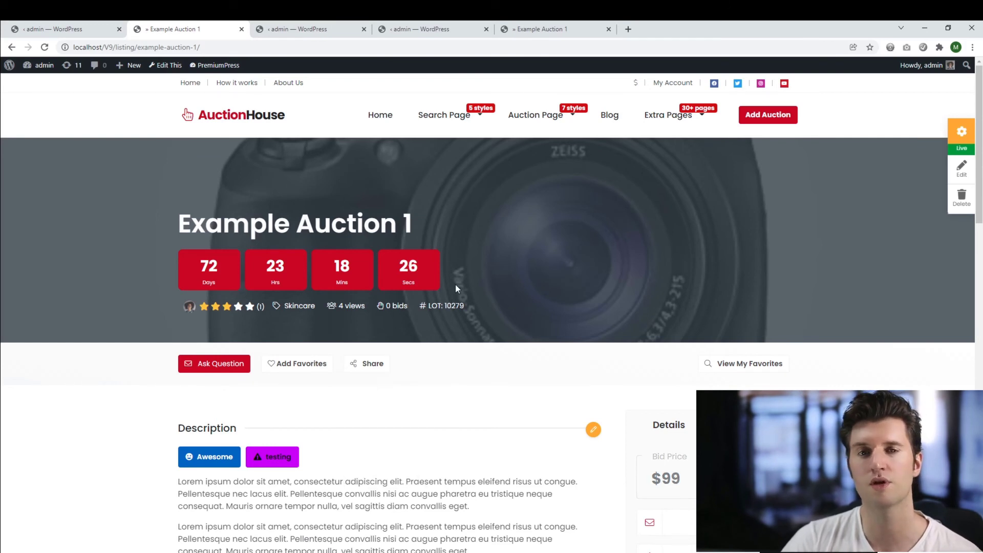
mouse_move(367, 364)
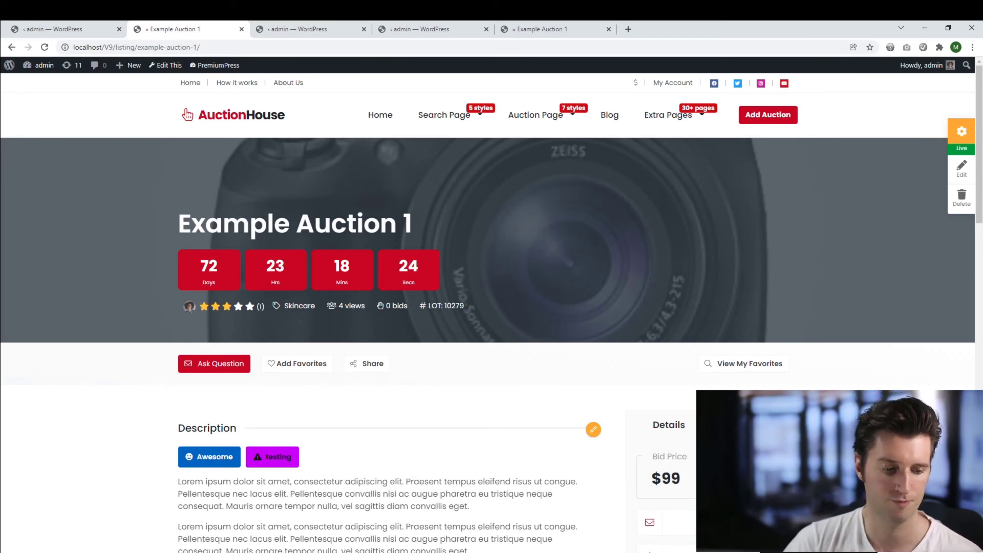